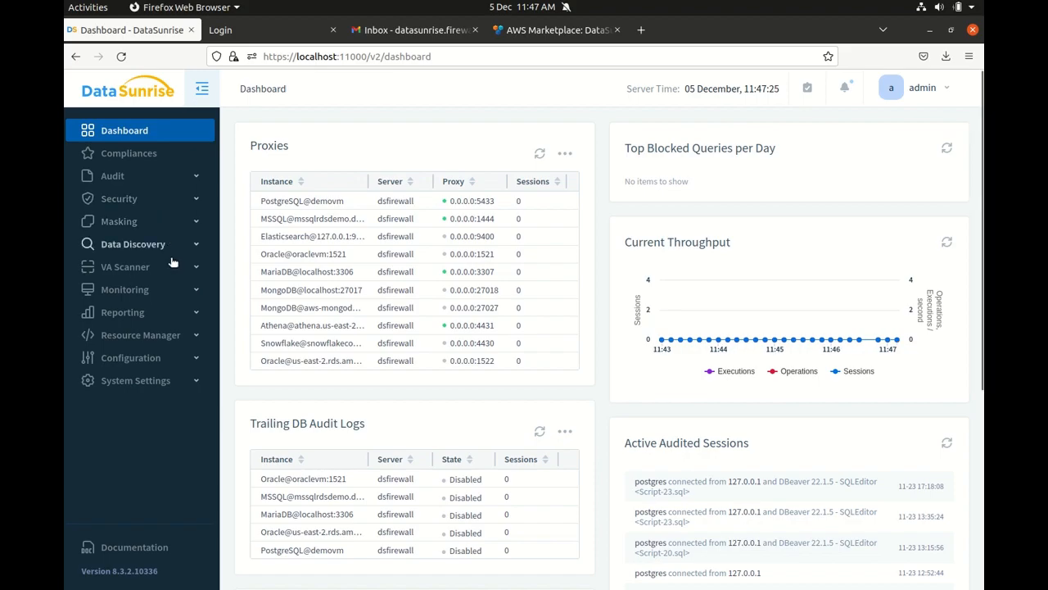
Open the Application User Settings of the PostgreSQL@demovm database instance
{"action": "left_click", "coordinate": [195, 358]}
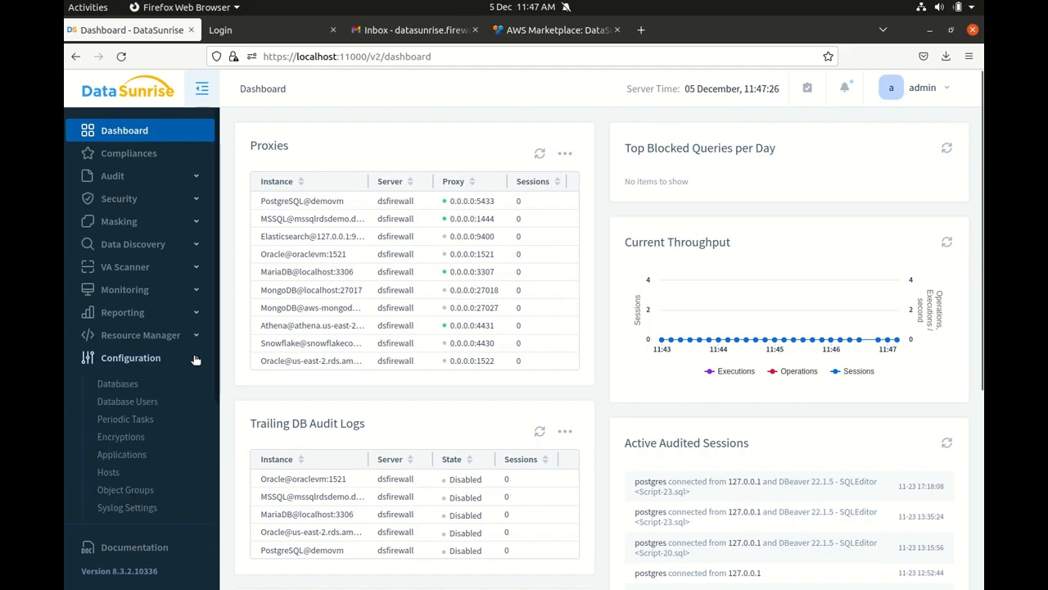
{"action": "left_click", "coordinate": [113, 389]}
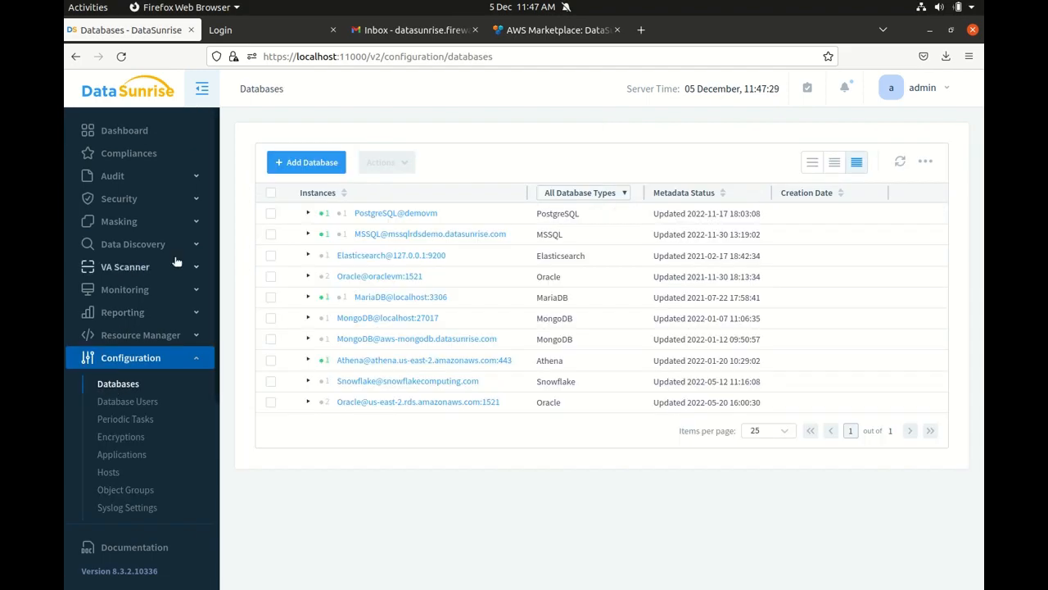
{"action": "left_click", "coordinate": [387, 212]}
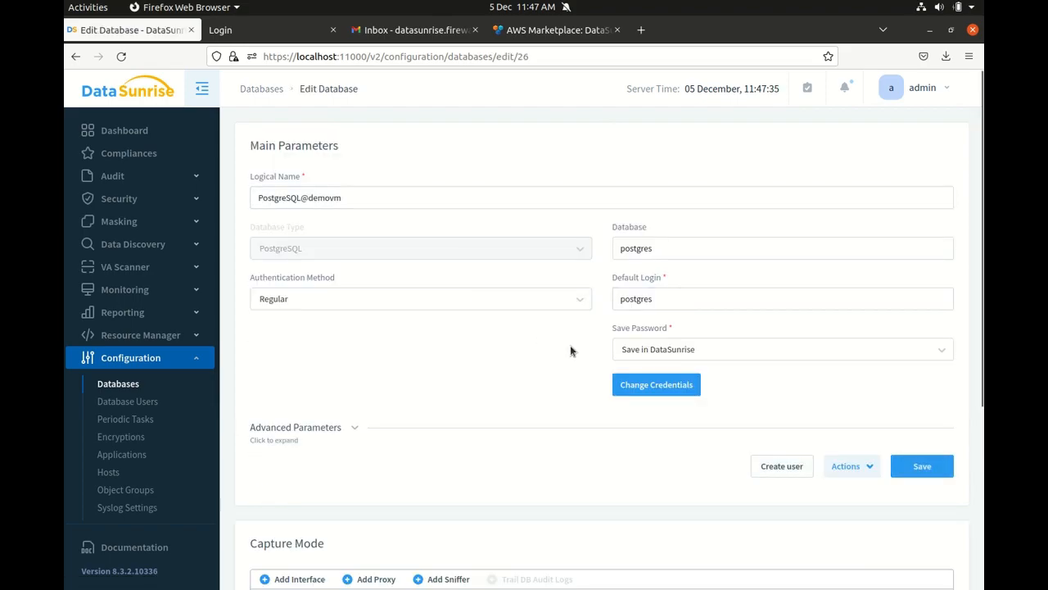
{"action": "scroll", "coordinate": [573, 344], "scroll_direction": "down", "scroll_amount": 2}
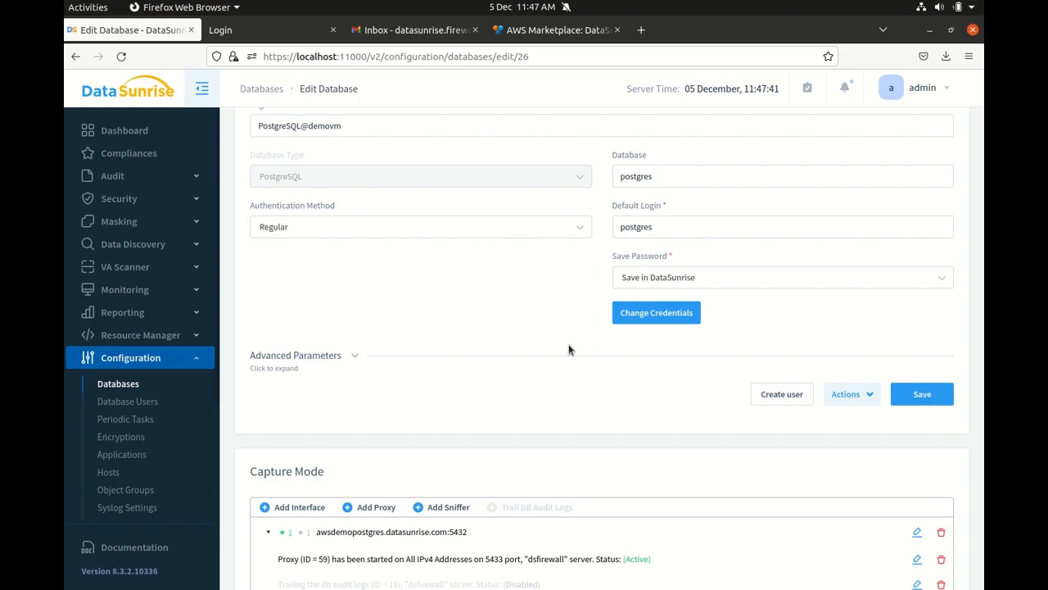
{"action": "left_click", "coordinate": [873, 394]}
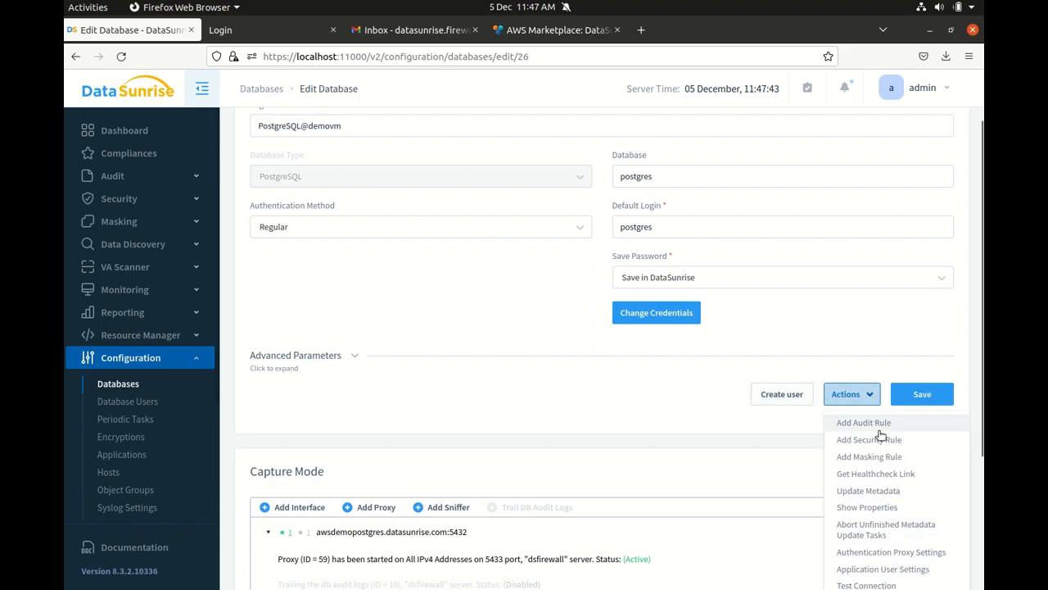
{"action": "scroll", "coordinate": [883, 523], "scroll_direction": "down", "scroll_amount": 2}
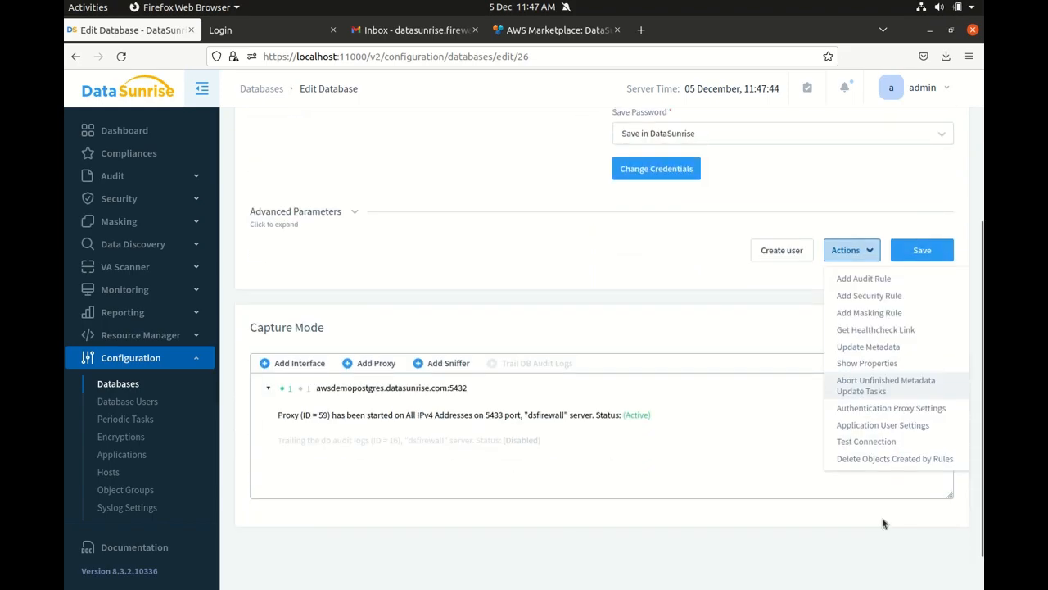
{"action": "left_click", "coordinate": [883, 425]}
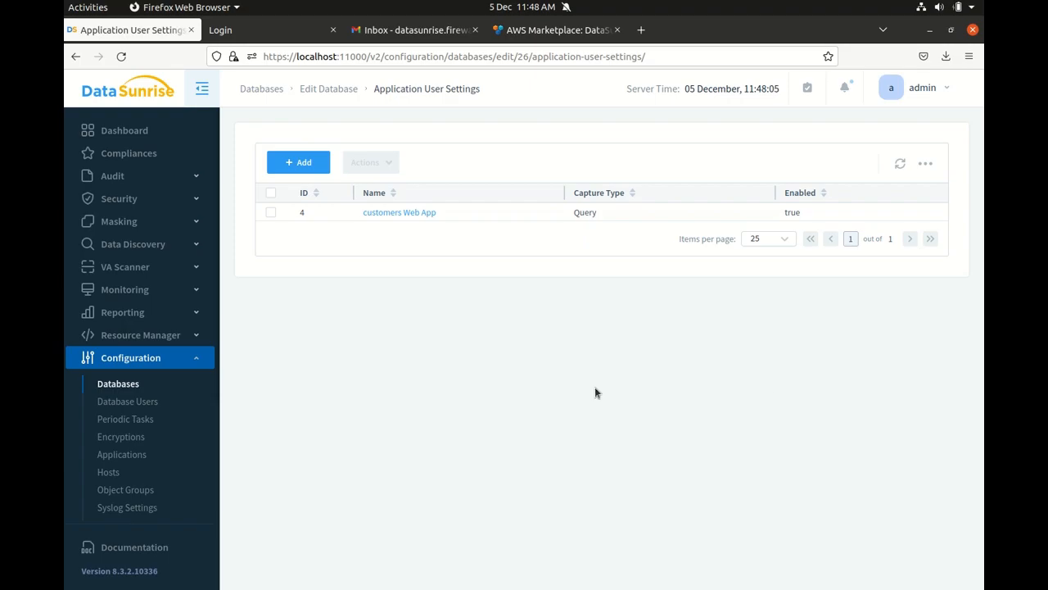
Open the "customers Web App" application user capturing entry and review its name and the available capture types
{"action": "left_click", "coordinate": [413, 214]}
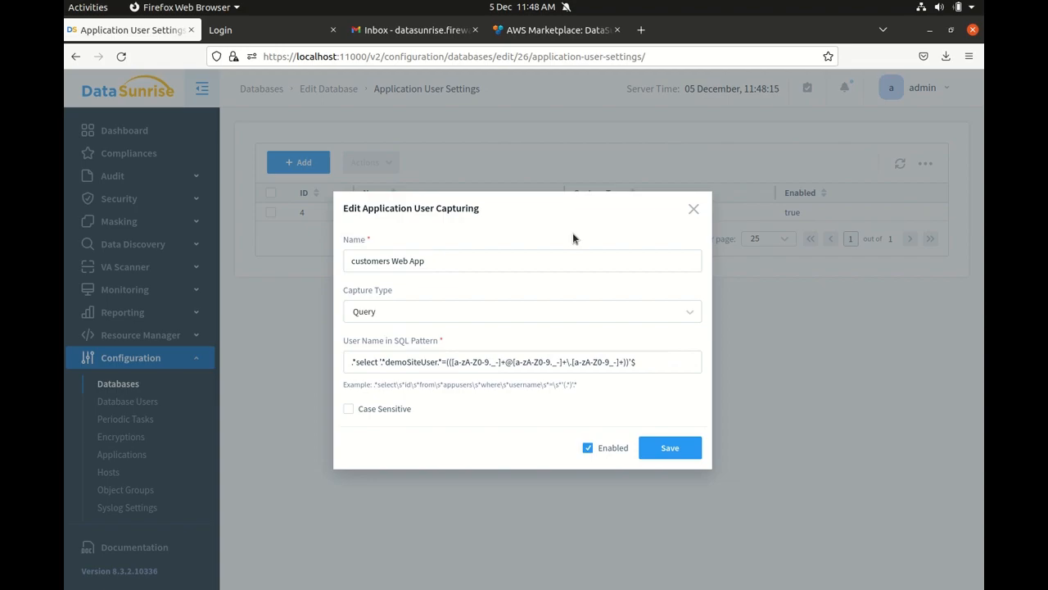
{"action": "left_click", "coordinate": [457, 260]}
{"action": "left_click", "coordinate": [434, 320]}
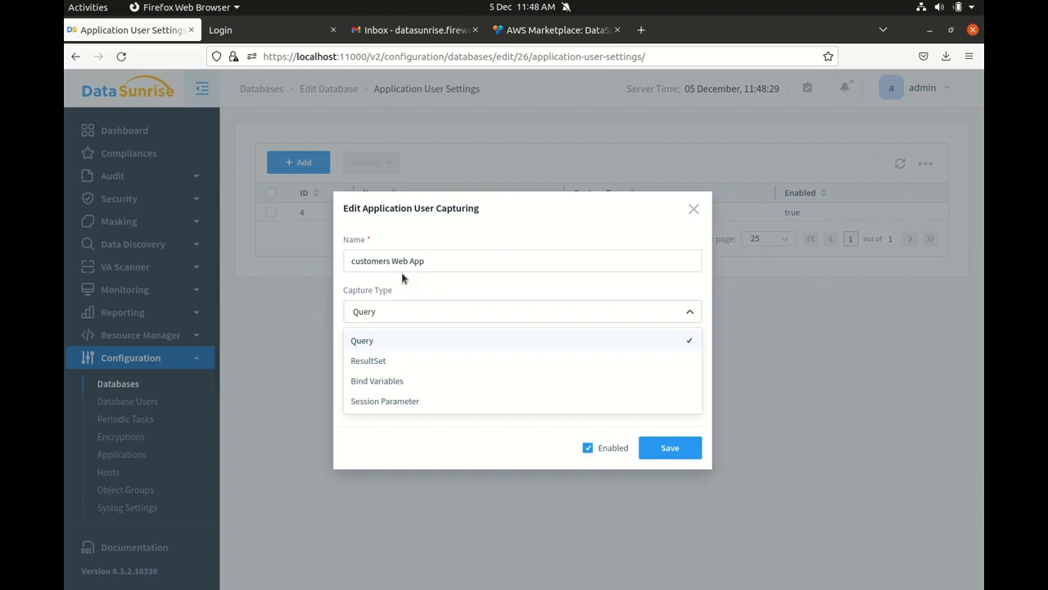
{"action": "left_click", "coordinate": [505, 213]}
Examine the User Name in SQL Pattern expression of the customers Web App entry, especially its e-mail matching group
{"action": "left_click_drag", "start_coordinate": [653, 363], "coordinate": [334, 363]}
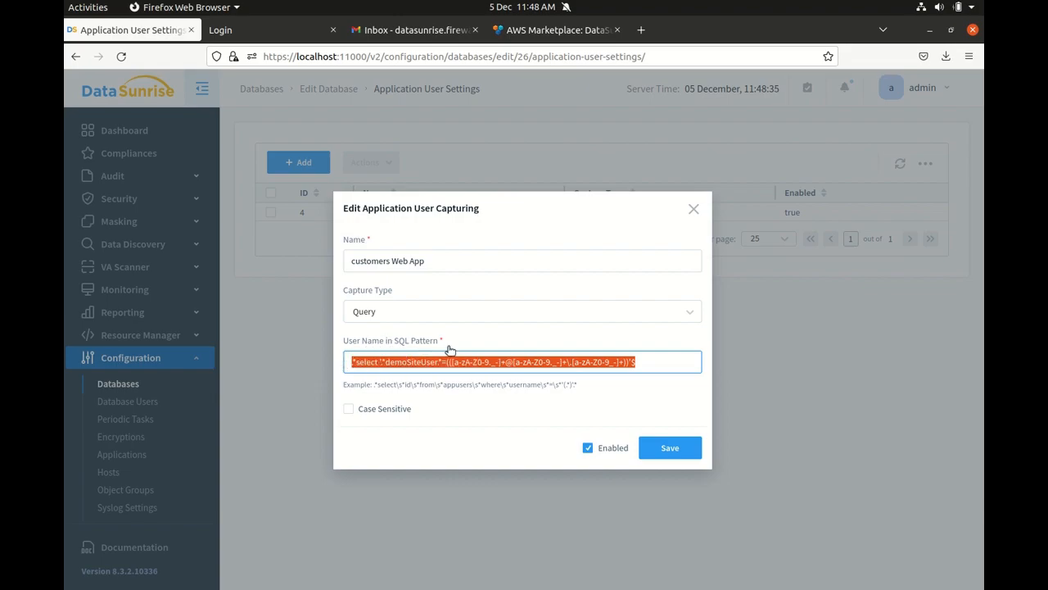
{"action": "left_click", "coordinate": [655, 361]}
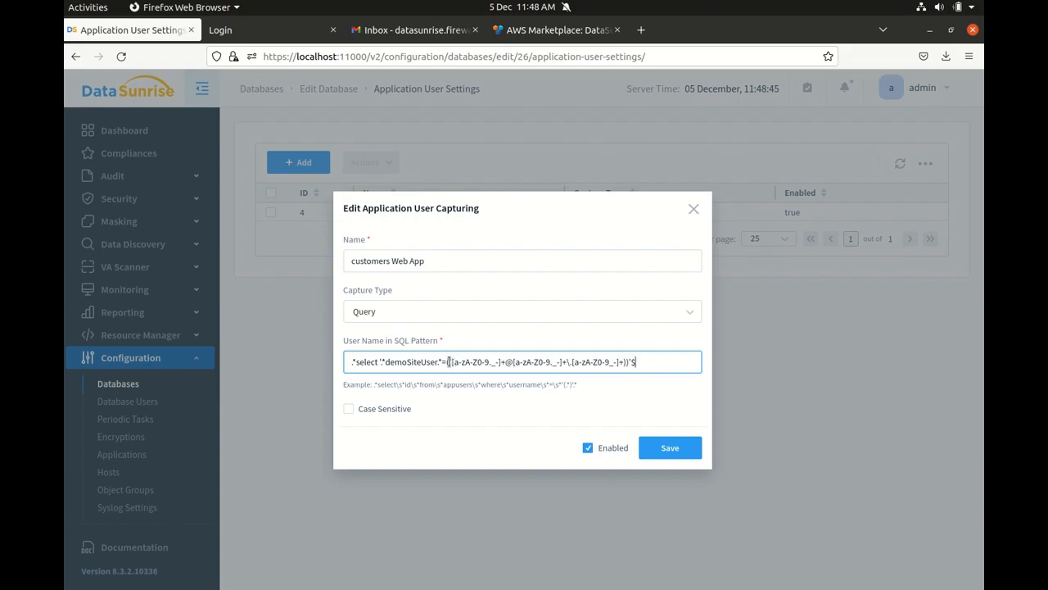
{"action": "left_click_drag", "start_coordinate": [449, 362], "coordinate": [627, 358]}
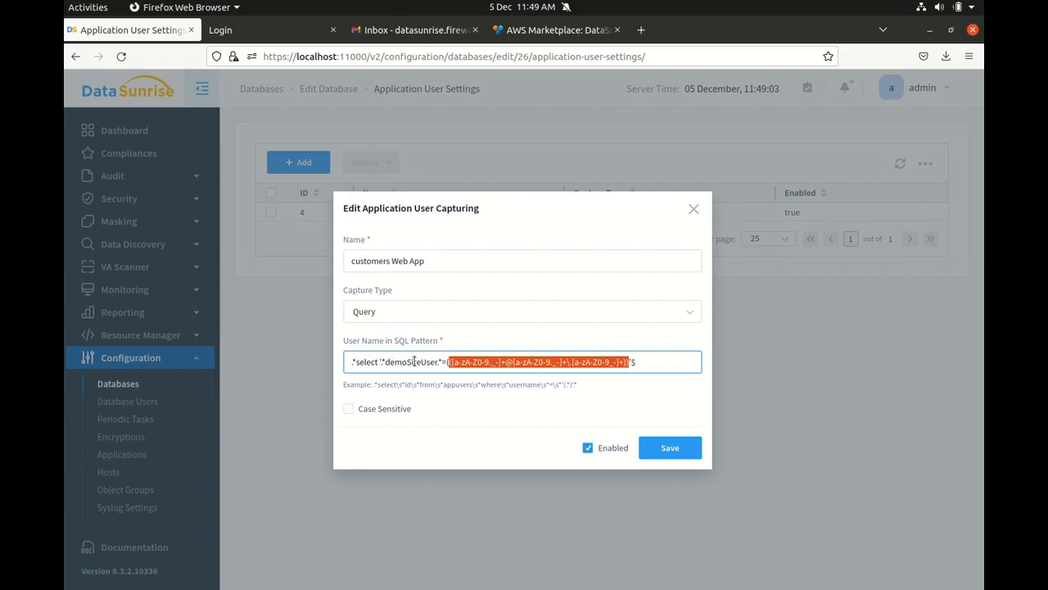
{"action": "left_click", "coordinate": [629, 362]}
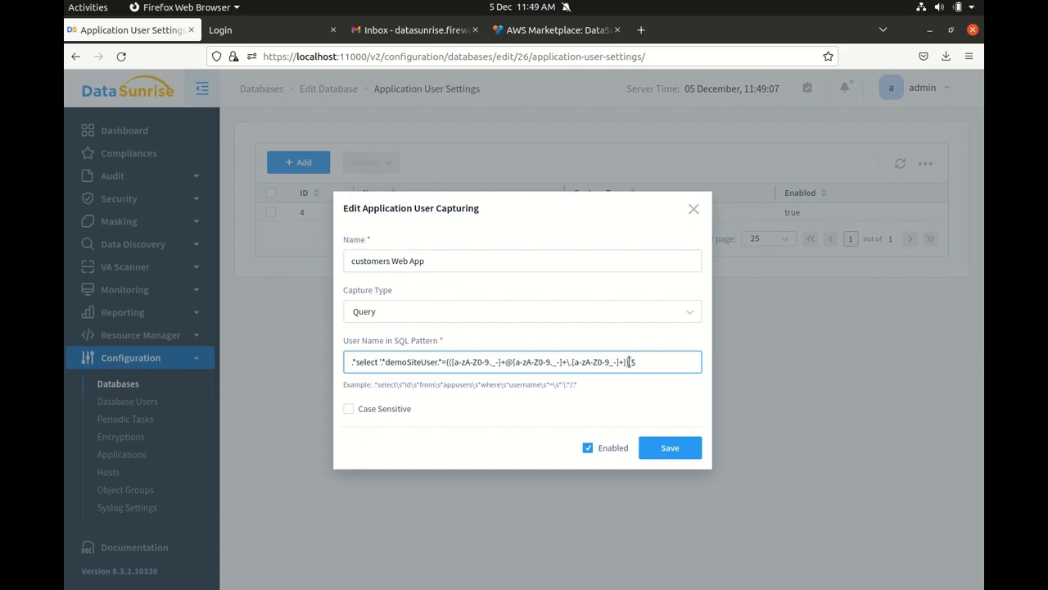
{"action": "type", "text": "'"}
{"action": "left_click_drag", "start_coordinate": [651, 361], "coordinate": [329, 358]}
Switch the capture type to Bind Variables and to Session Parameter to inspect the fields each one requires
{"action": "left_click", "coordinate": [361, 318]}
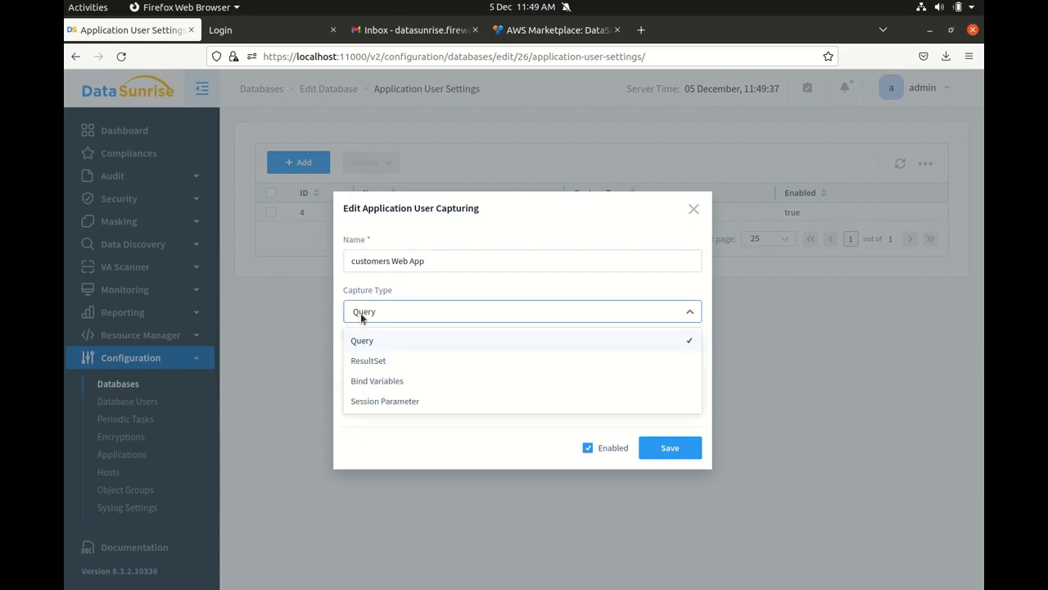
{"action": "left_click", "coordinate": [387, 383]}
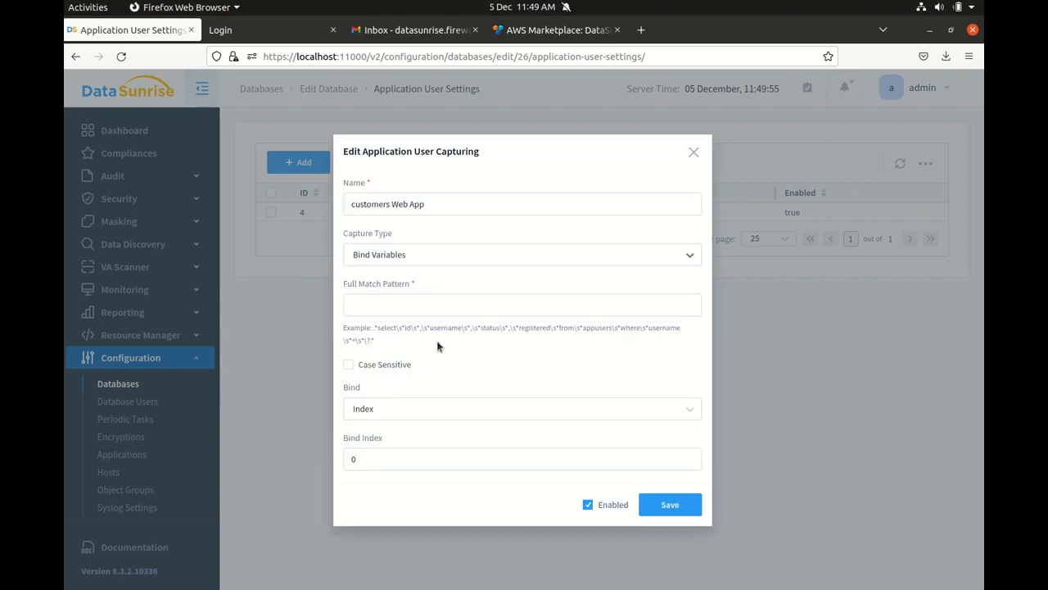
{"action": "left_click", "coordinate": [360, 308]}
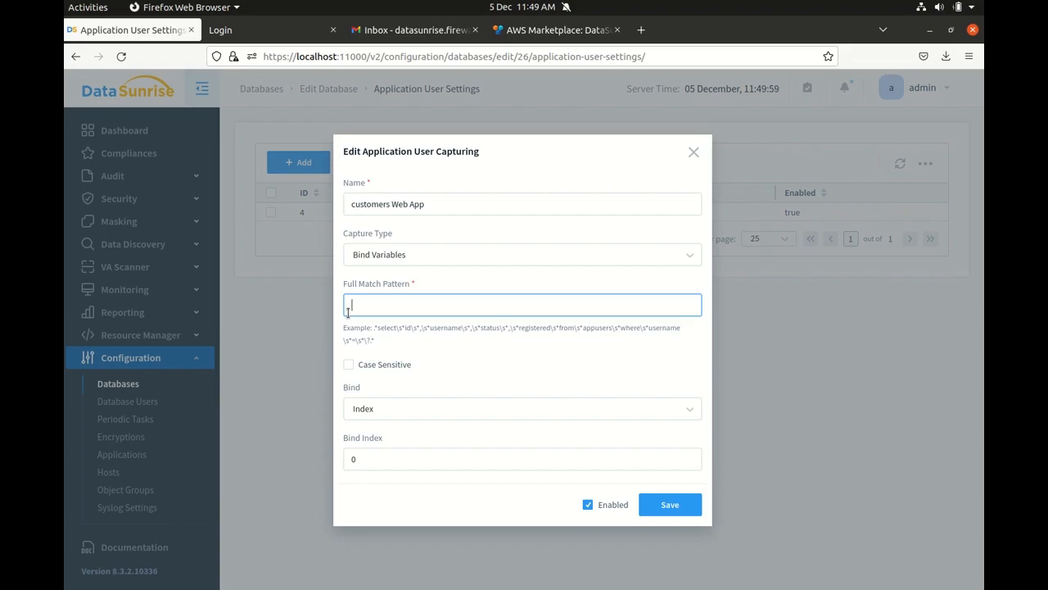
{"action": "left_click", "coordinate": [398, 257]}
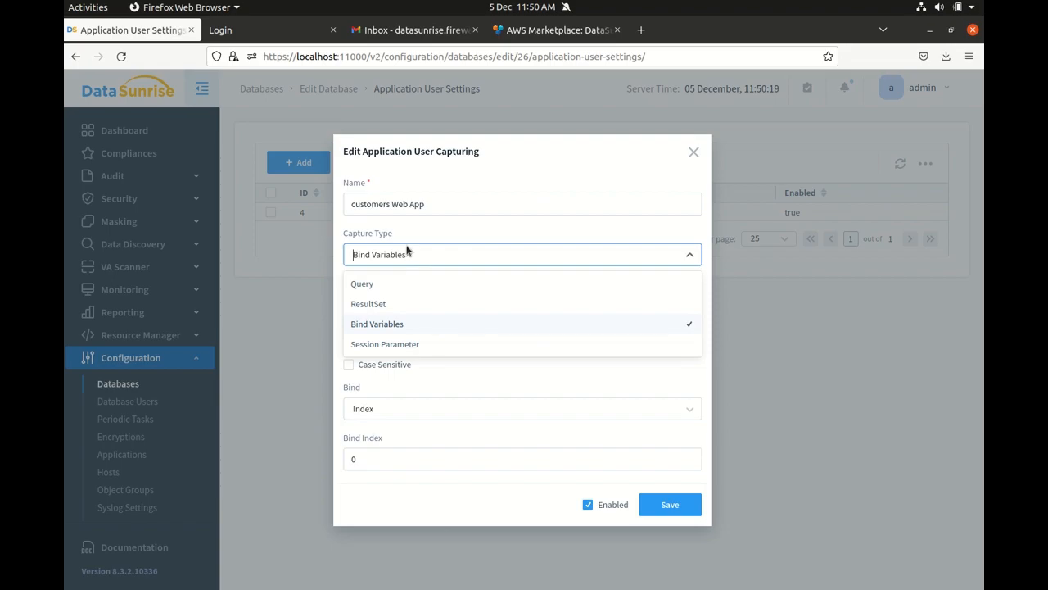
{"action": "left_click", "coordinate": [367, 345]}
{"action": "left_click", "coordinate": [393, 383]}
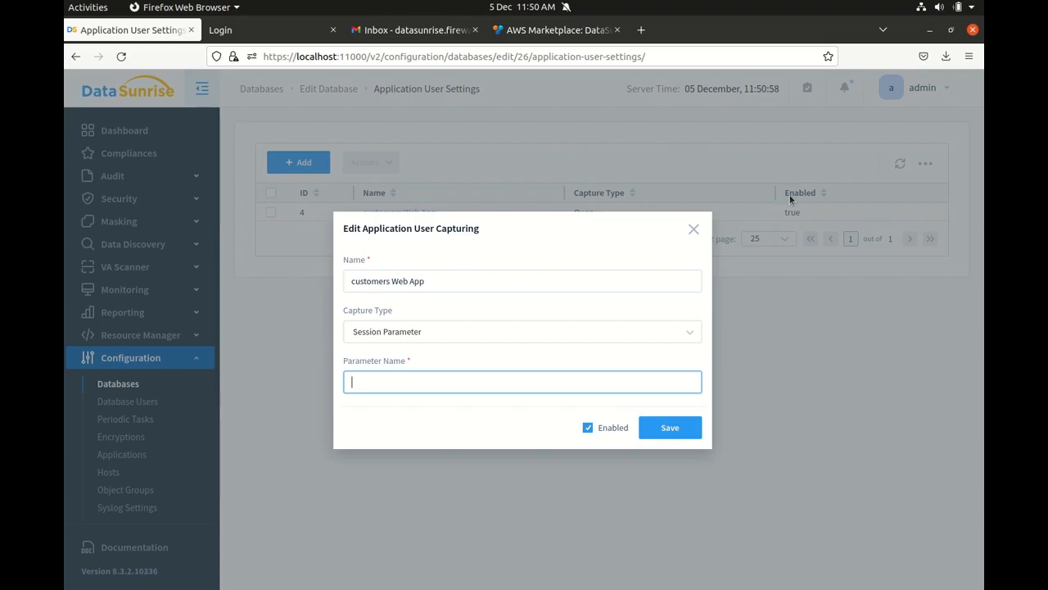
Set the capture type back to Query and re-examine the e-mail matching part of its user name SQL pattern
{"action": "left_click", "coordinate": [376, 333]}
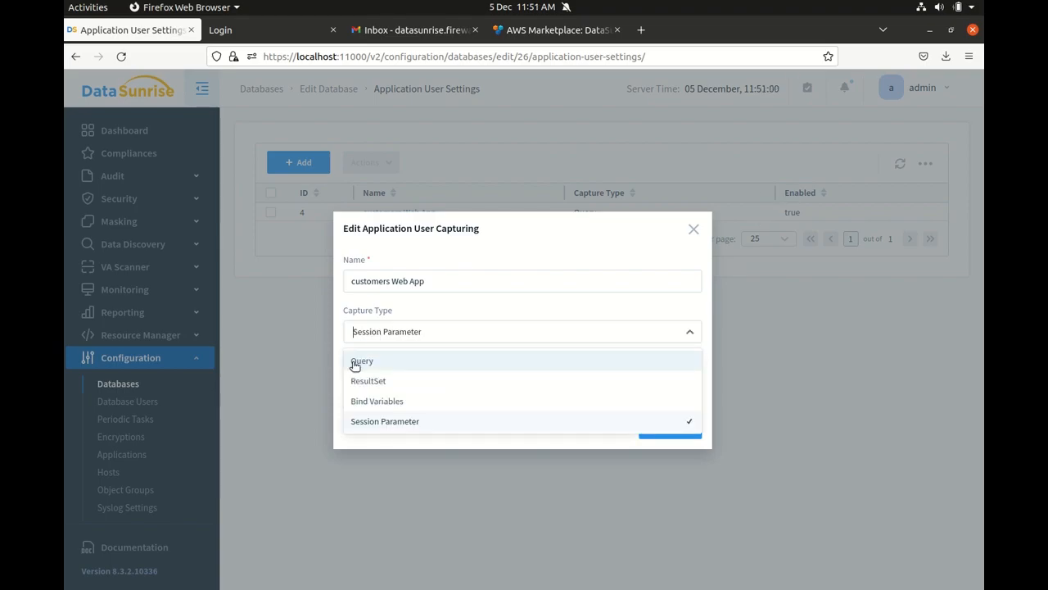
{"action": "left_click", "coordinate": [352, 361]}
{"action": "left_click_drag", "start_coordinate": [641, 361], "coordinate": [339, 359]}
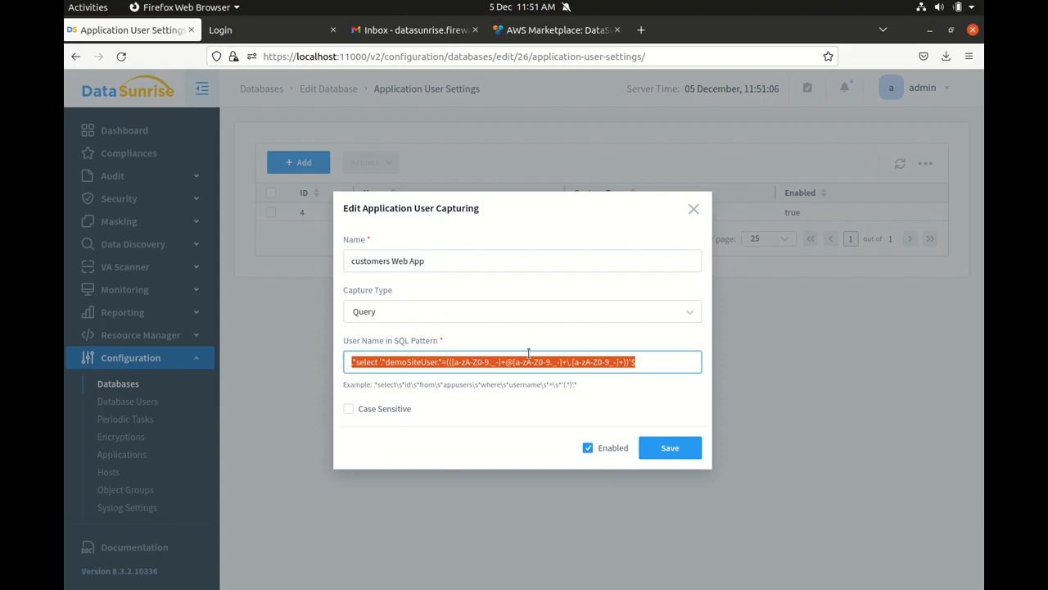
{"action": "left_click", "coordinate": [468, 361]}
{"action": "left_click_drag", "start_coordinate": [448, 361], "coordinate": [633, 361]}
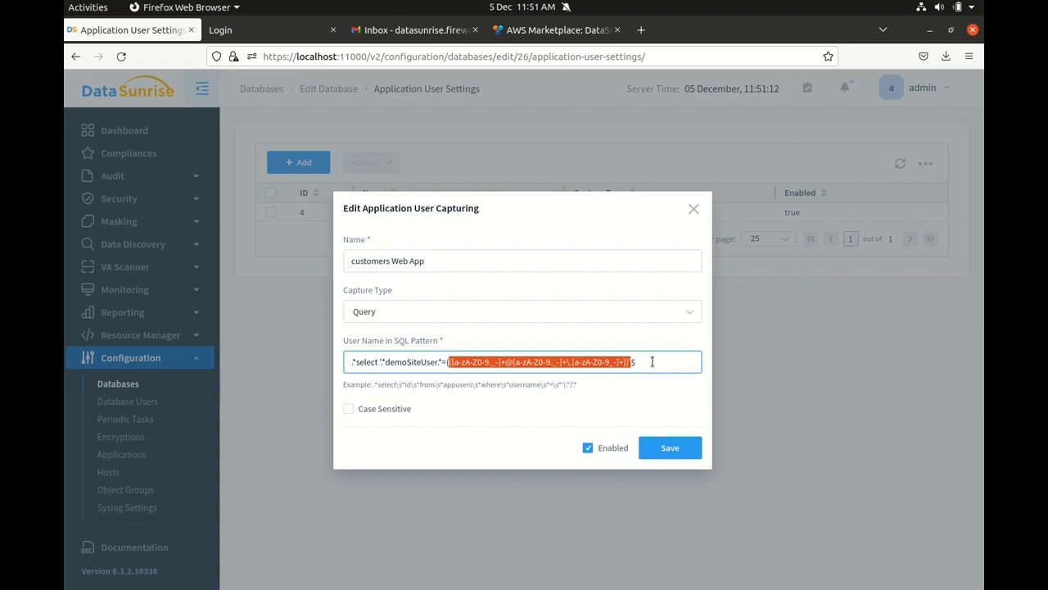
{"action": "left_click", "coordinate": [652, 361]}
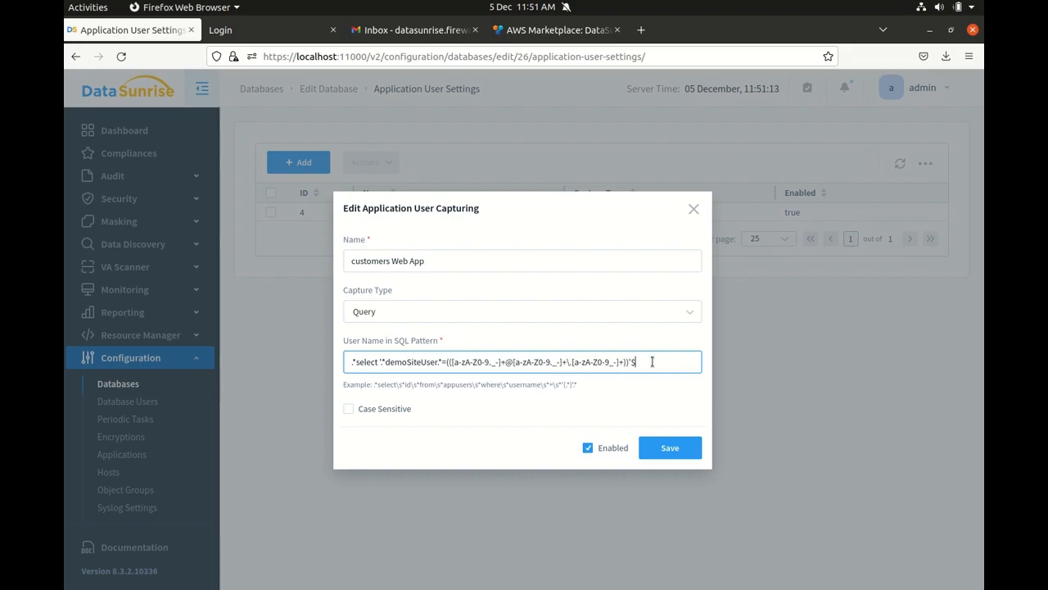
Close the capturing entry without saving and narrow the Name column of the application user settings list
{"action": "left_click", "coordinate": [693, 209]}
{"action": "left_click_drag", "start_coordinate": [558, 205], "coordinate": [478, 198]}
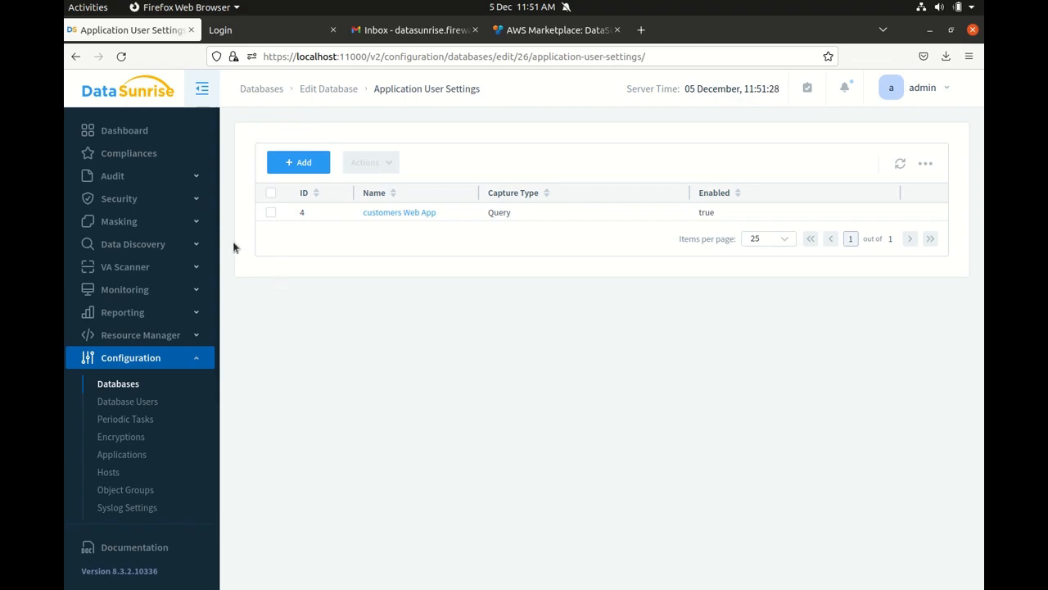
Open the Dynamic Masking Rules list and filter it by the PostgreSQL@demovm instance
{"action": "left_click", "coordinate": [196, 223]}
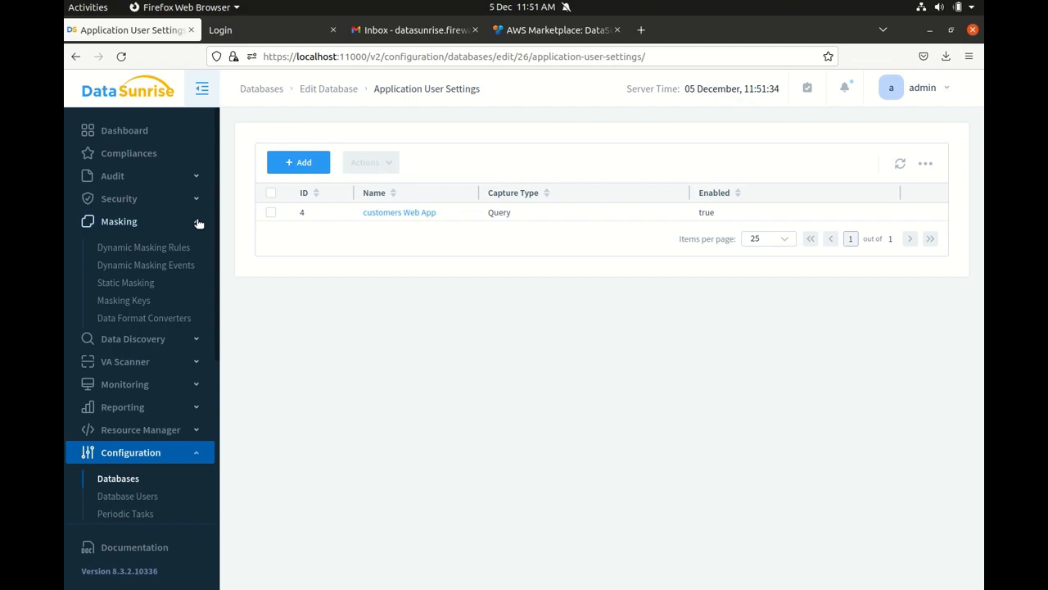
{"action": "left_click", "coordinate": [118, 251]}
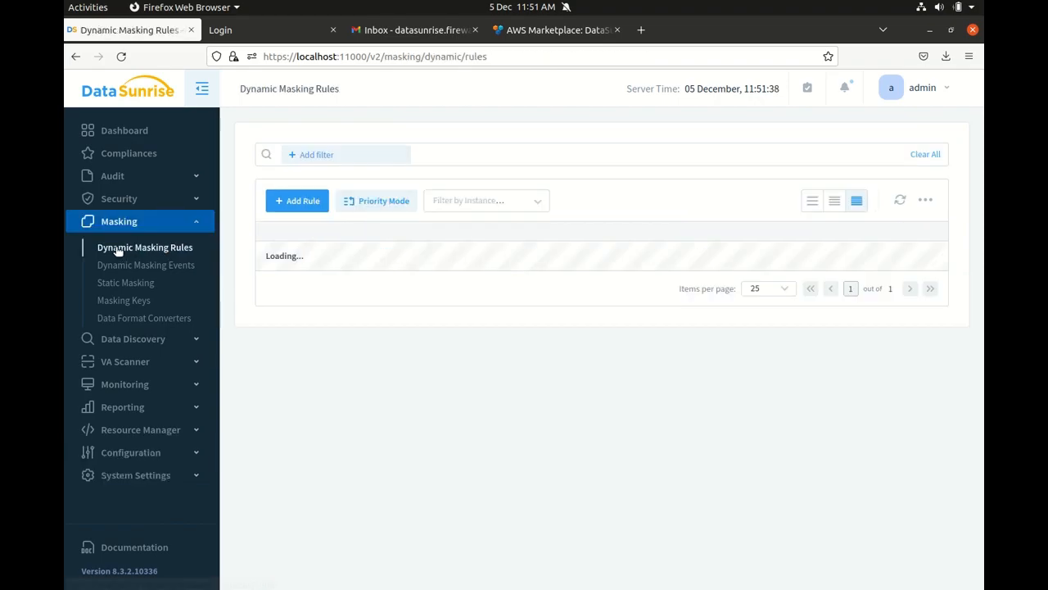
{"action": "scroll", "coordinate": [354, 351], "scroll_direction": "down", "scroll_amount": 3}
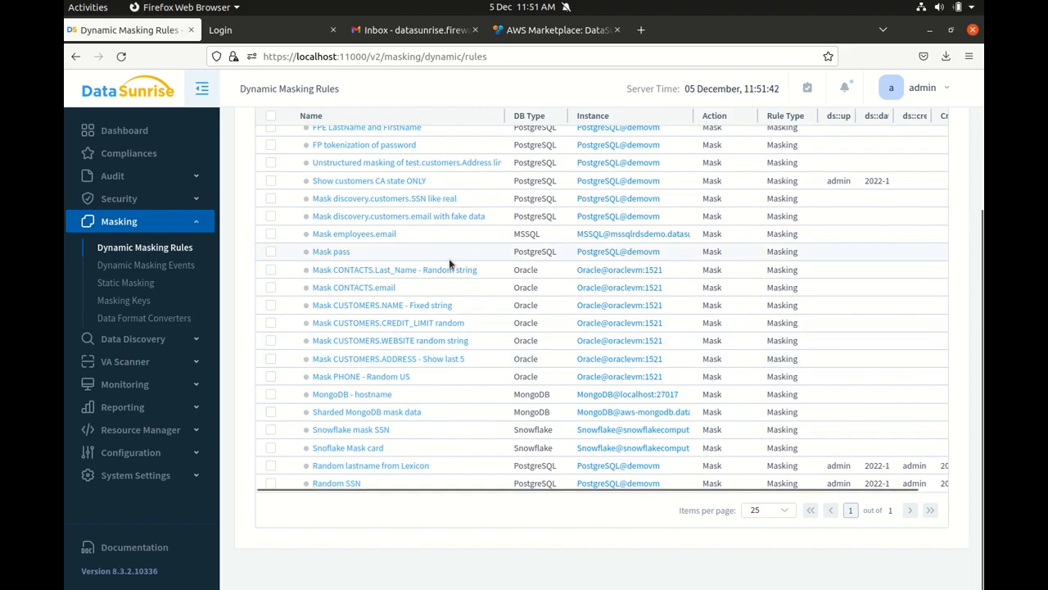
{"action": "scroll", "coordinate": [467, 267], "scroll_direction": "up", "scroll_amount": 5}
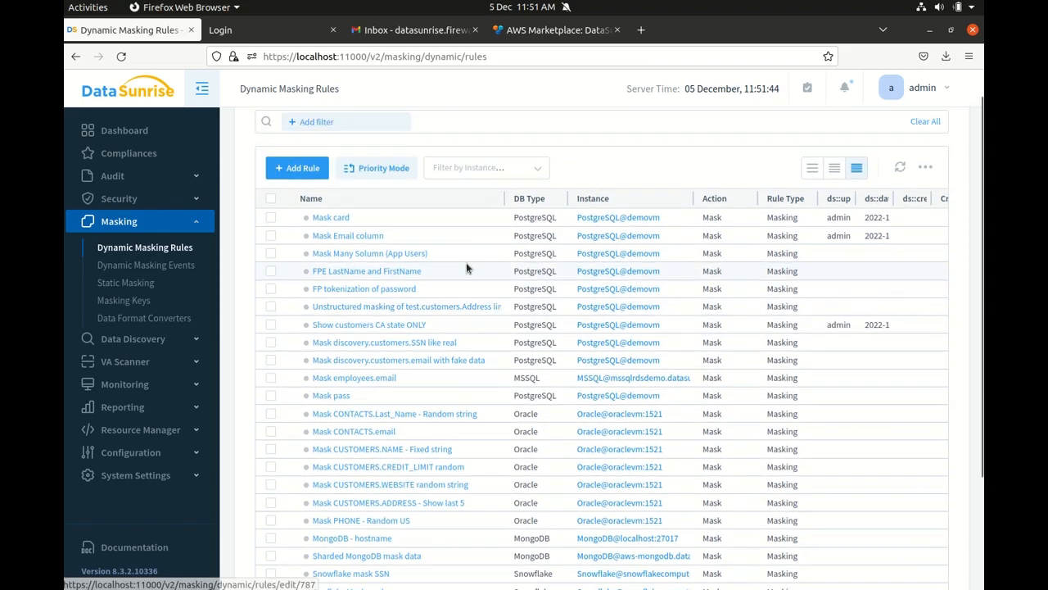
{"action": "left_click", "coordinate": [502, 172]}
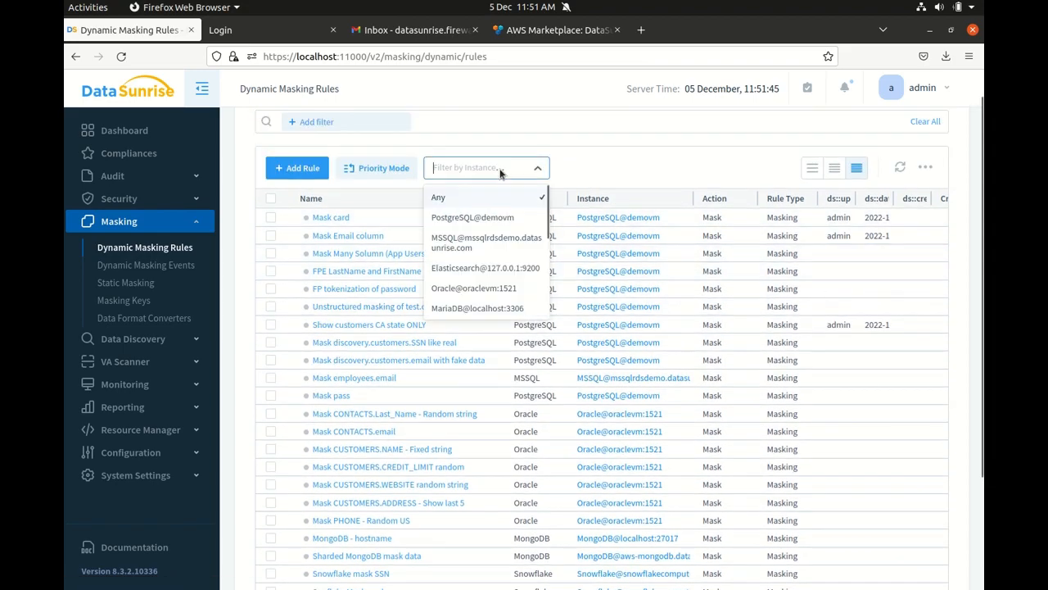
{"action": "left_click", "coordinate": [455, 220]}
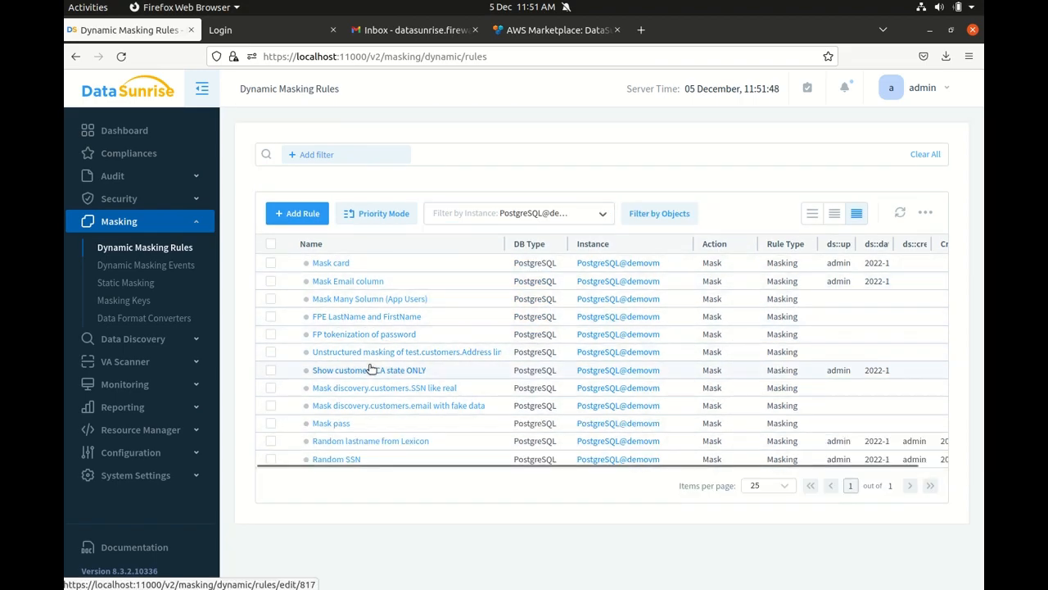
Open the "Show customers CA state ONLY" masking rule and review its general settings, action settings and session filter
{"action": "mouse_move", "coordinate": [309, 333]}
{"action": "left_click", "coordinate": [335, 374]}
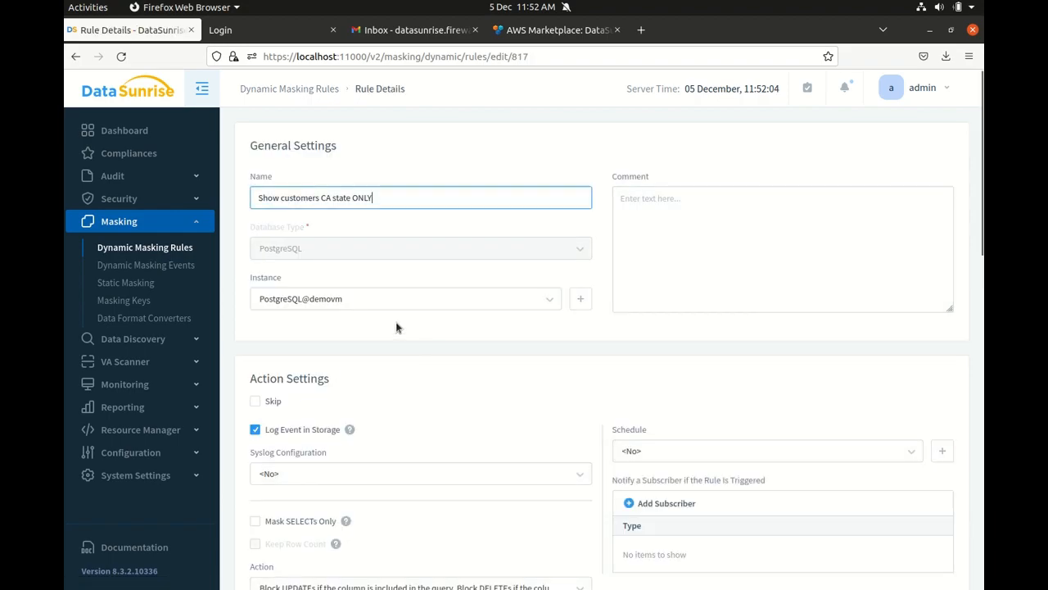
{"action": "scroll", "coordinate": [396, 328], "scroll_direction": "down", "scroll_amount": 2}
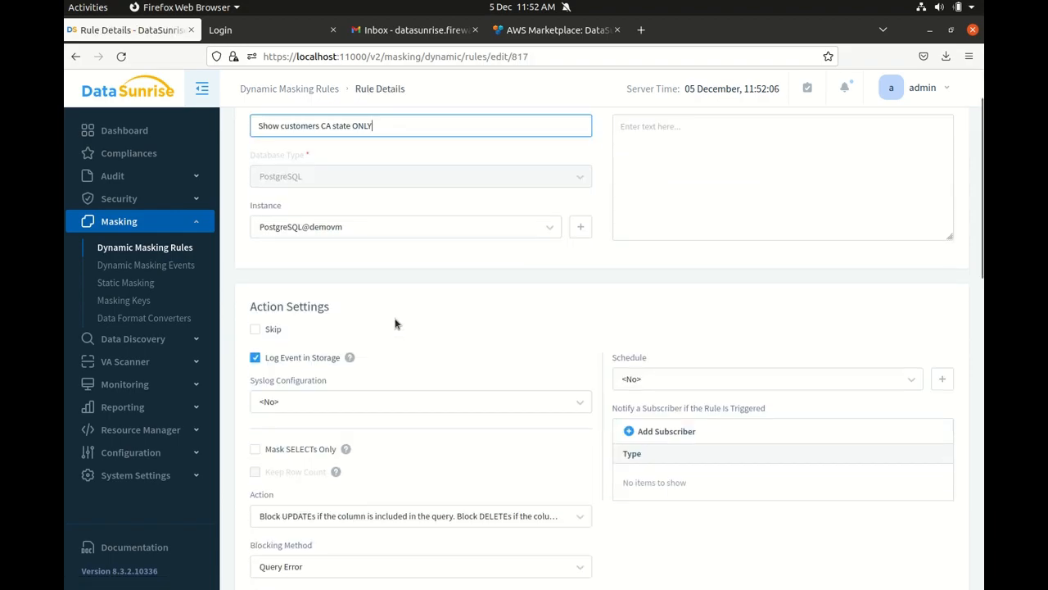
{"action": "scroll", "coordinate": [394, 324], "scroll_direction": "down", "scroll_amount": 2}
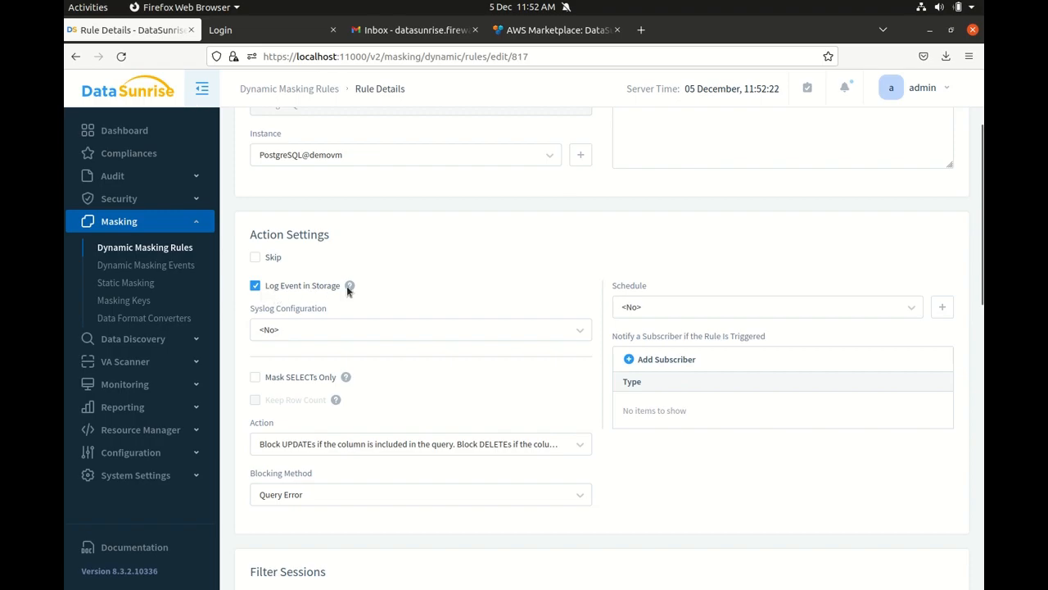
{"action": "scroll", "coordinate": [374, 271], "scroll_direction": "down", "scroll_amount": 3}
{"action": "scroll", "coordinate": [377, 272], "scroll_direction": "down", "scroll_amount": 4}
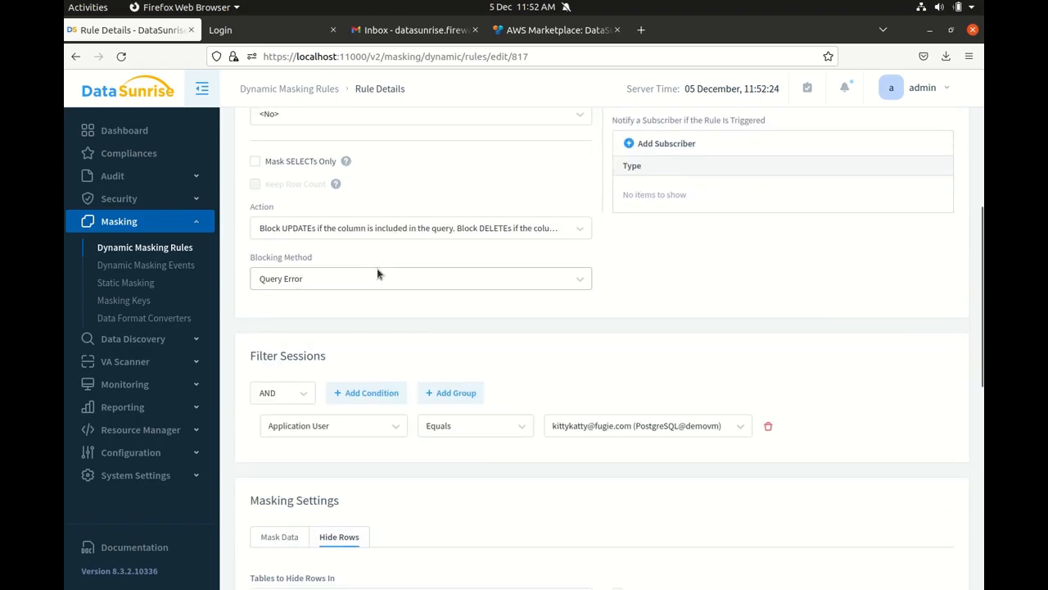
{"action": "scroll", "coordinate": [376, 273], "scroll_direction": "down", "scroll_amount": 1}
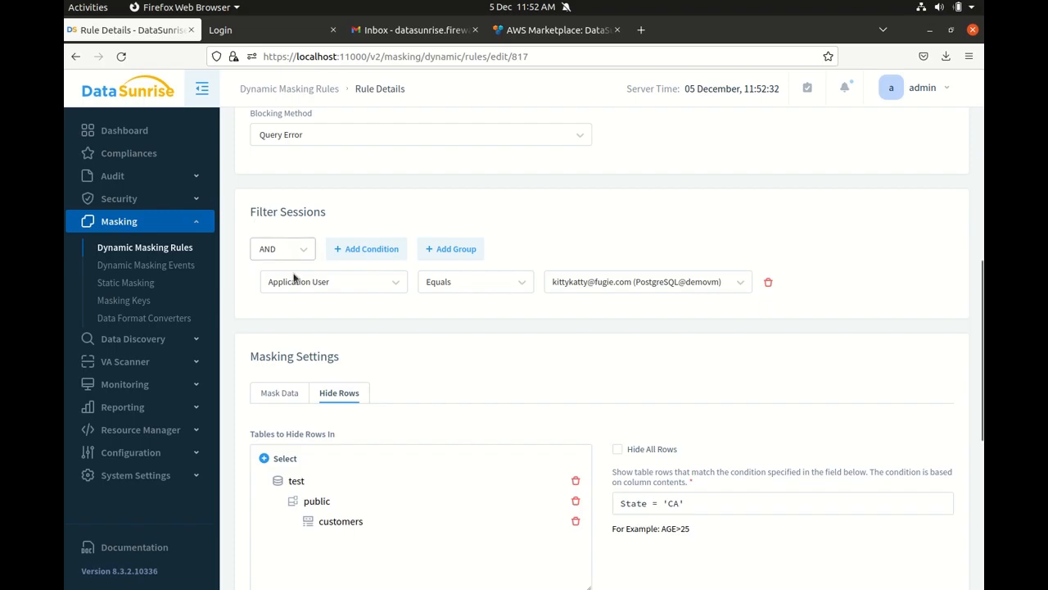
Inspect the session filter's available condition types and the application users it can match, leaving the condition as it is
{"action": "left_click", "coordinate": [321, 281]}
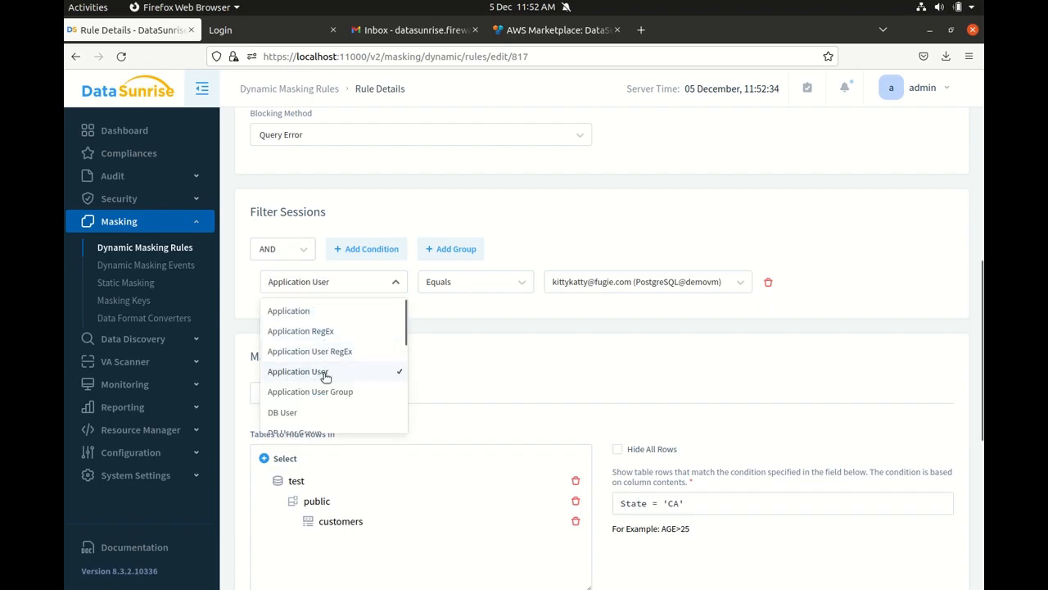
{"action": "left_click", "coordinate": [433, 350]}
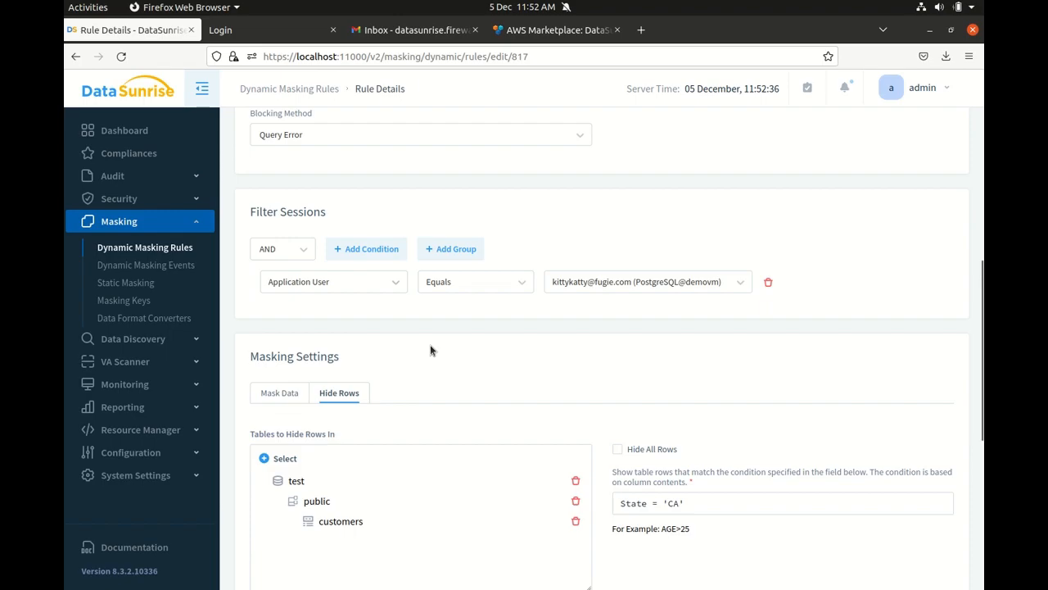
{"action": "left_click", "coordinate": [569, 284]}
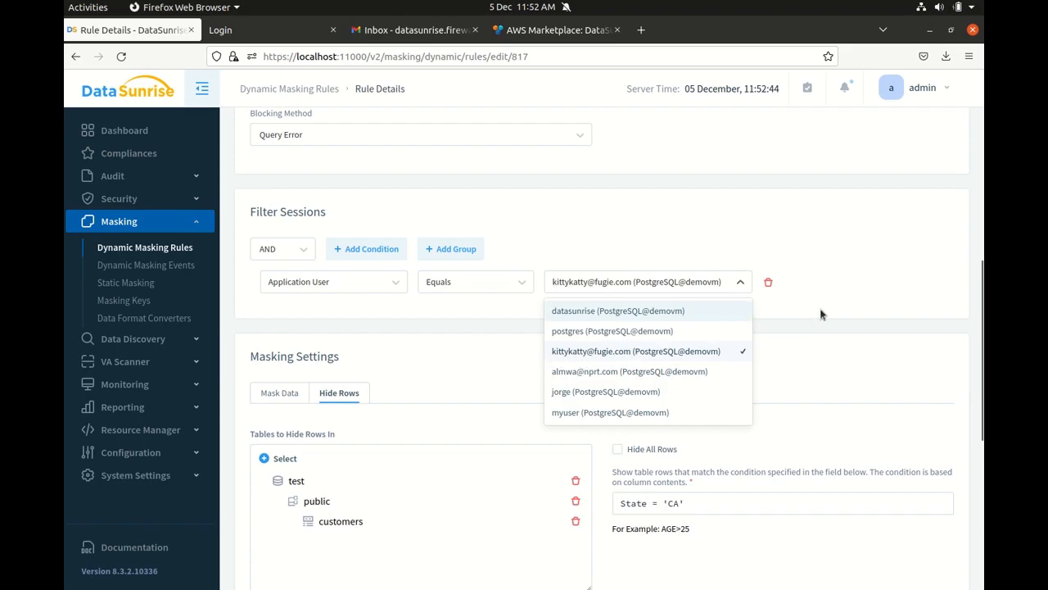
{"action": "left_click", "coordinate": [394, 282]}
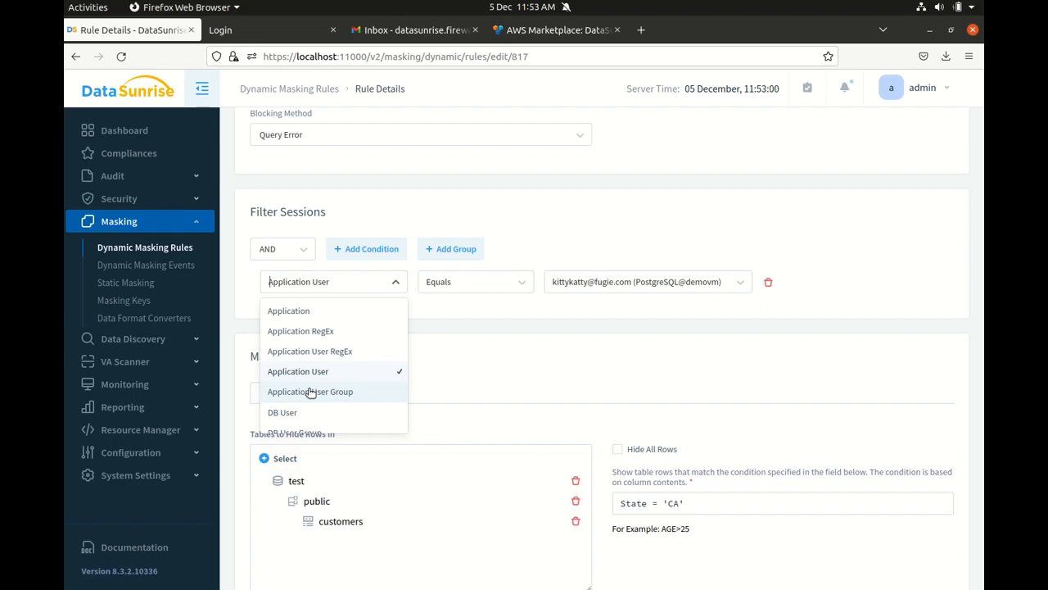
{"action": "left_click", "coordinate": [526, 356]}
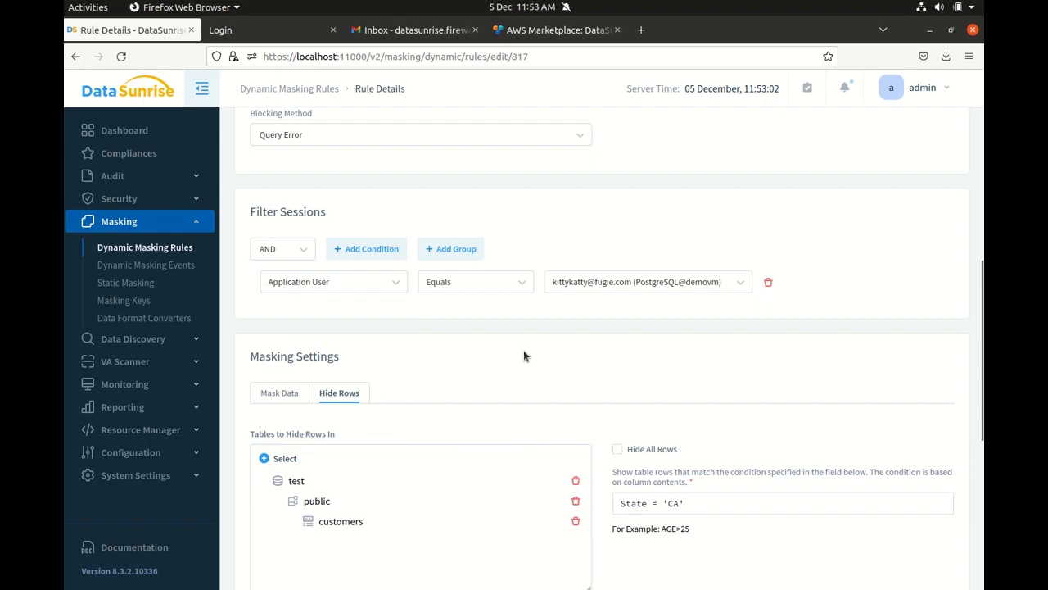
Examine the Hide Rows condition for the customers table, then leave the rule without saving
{"action": "scroll", "coordinate": [489, 347], "scroll_direction": "down", "scroll_amount": 1}
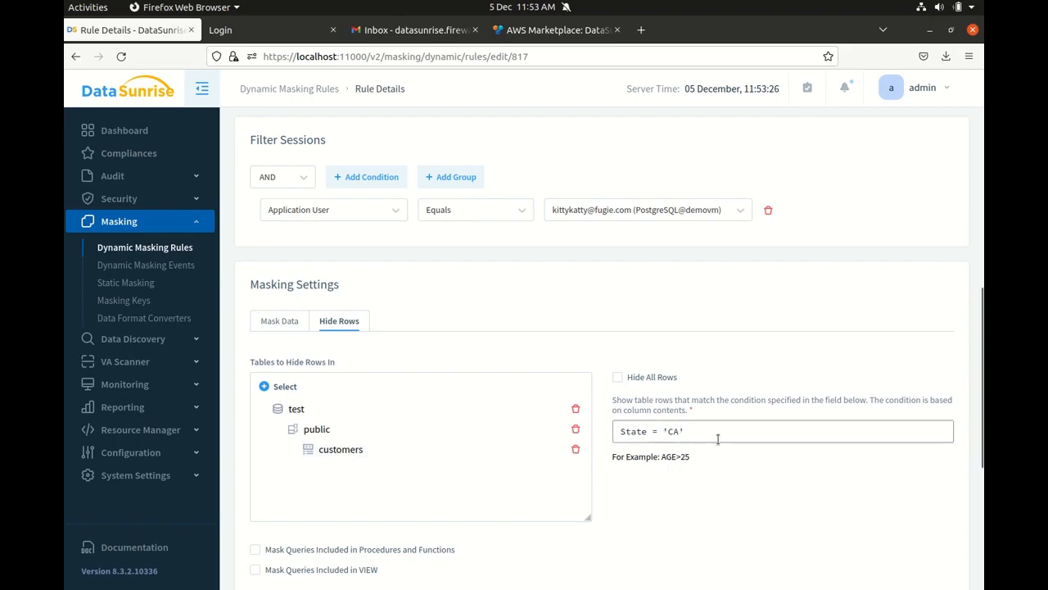
{"action": "triple_click", "coordinate": [665, 432]}
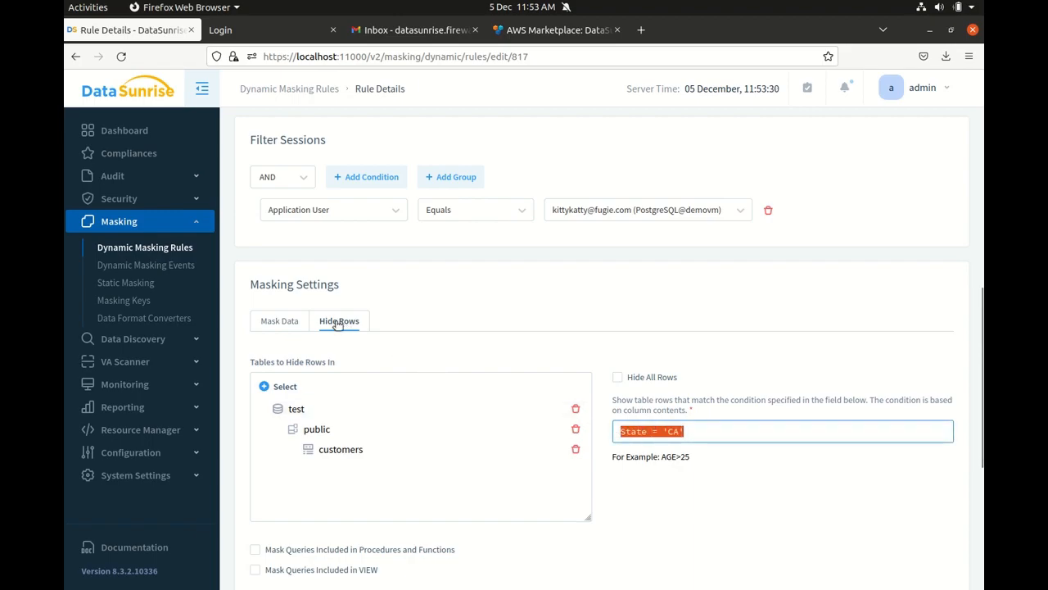
{"action": "left_click", "coordinate": [724, 429]}
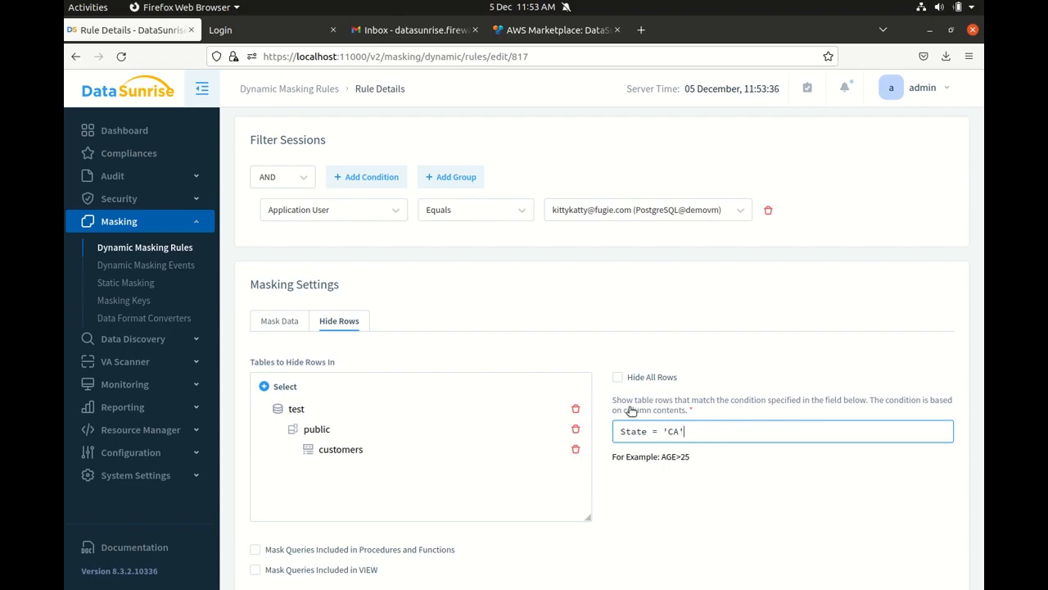
{"action": "left_click_drag", "start_coordinate": [697, 430], "coordinate": [604, 432]}
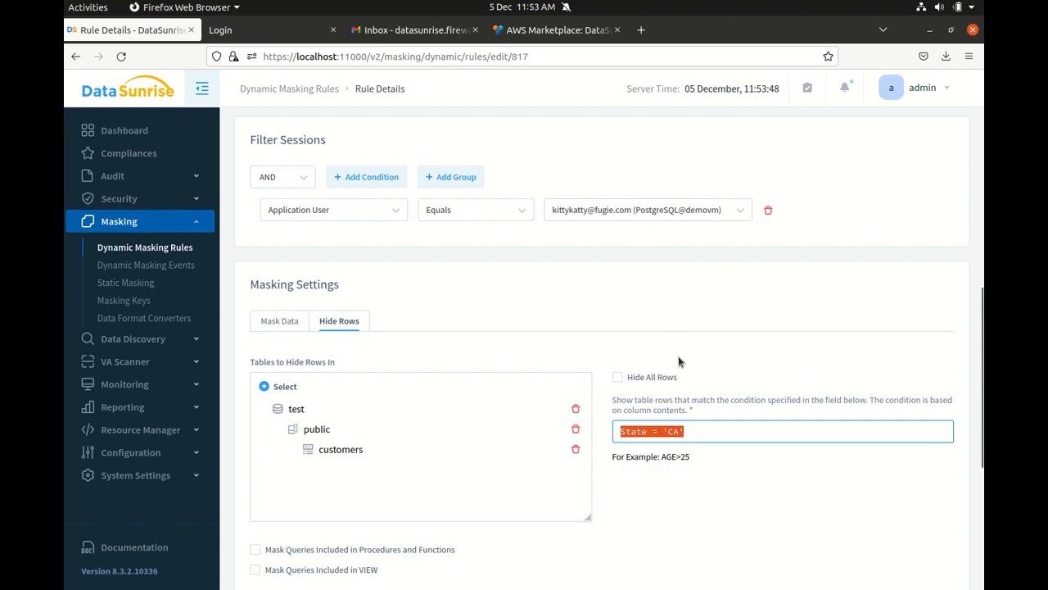
{"action": "left_click", "coordinate": [703, 429]}
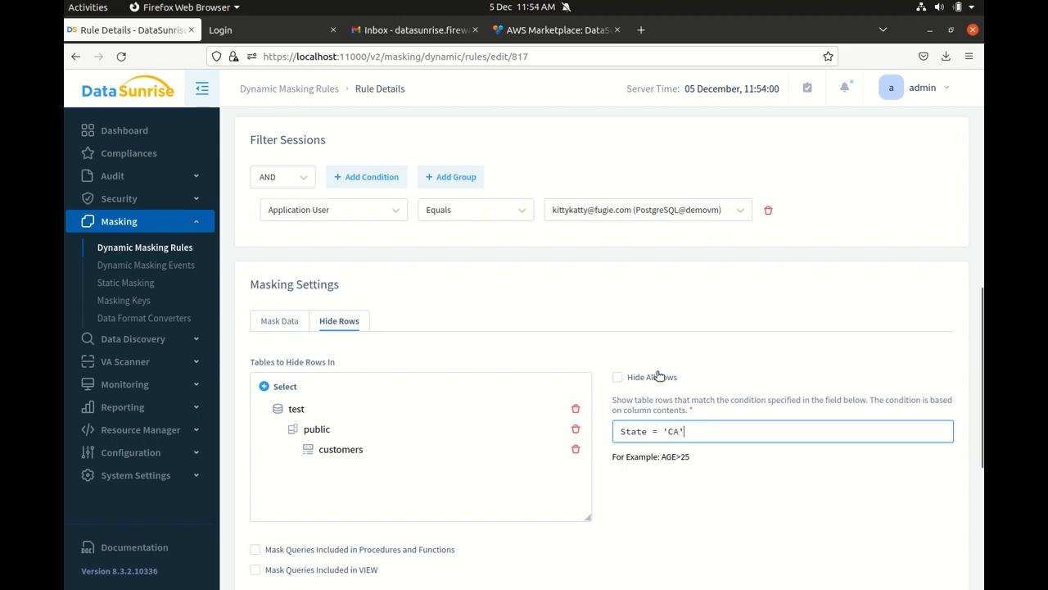
{"action": "scroll", "coordinate": [625, 382], "scroll_direction": "down", "scroll_amount": 5}
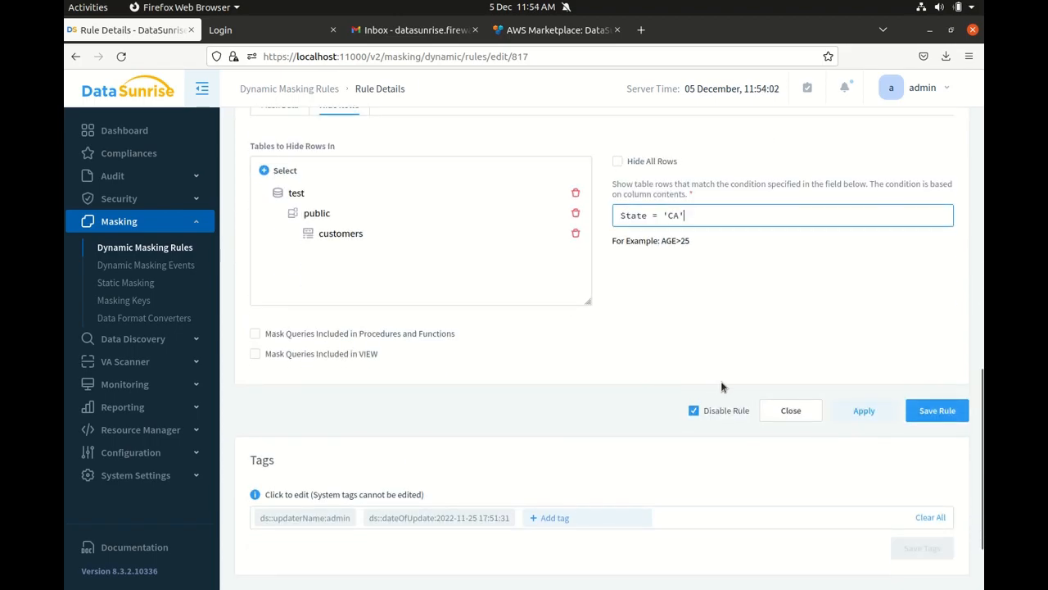
{"action": "key", "text": "alt+Left"}
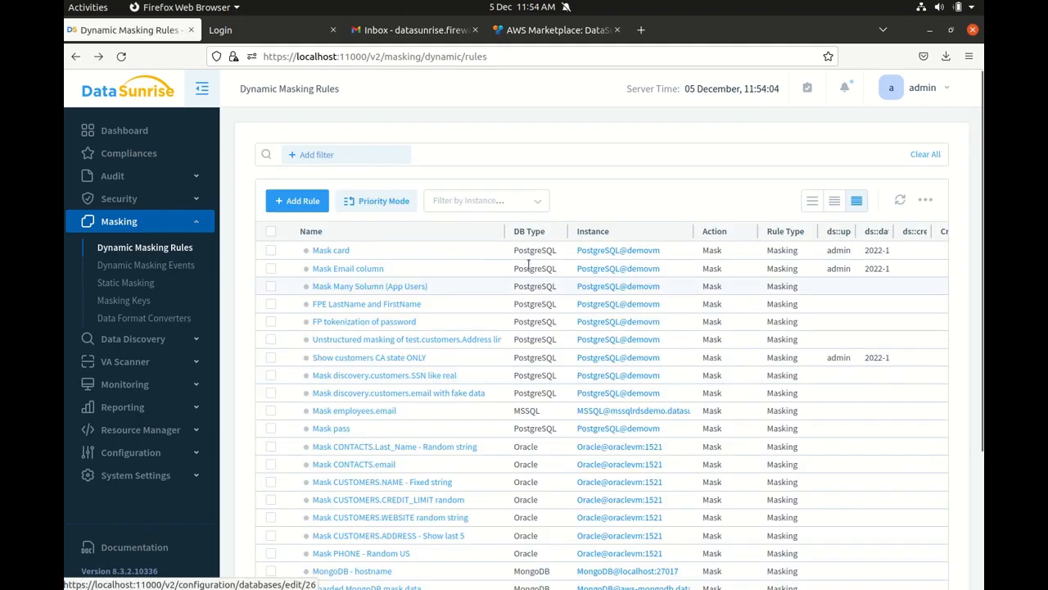
Filter the masking rules by the PostgreSQL@demovm instance and enable the "Show customers CA state ONLY" rule
{"action": "left_click", "coordinate": [483, 200]}
{"action": "left_click", "coordinate": [485, 252]}
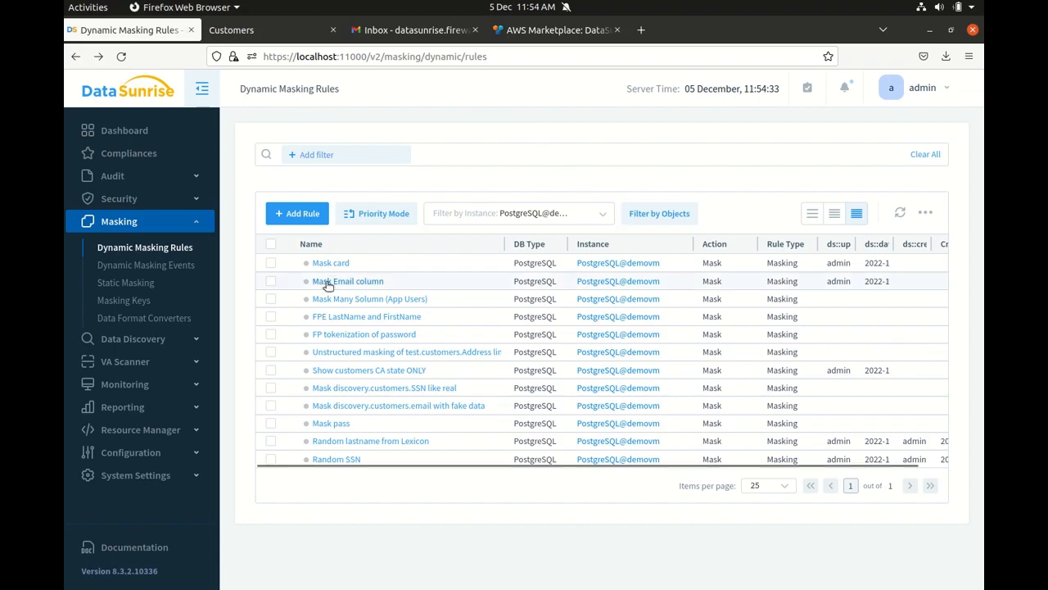
{"action": "left_click", "coordinate": [273, 370]}
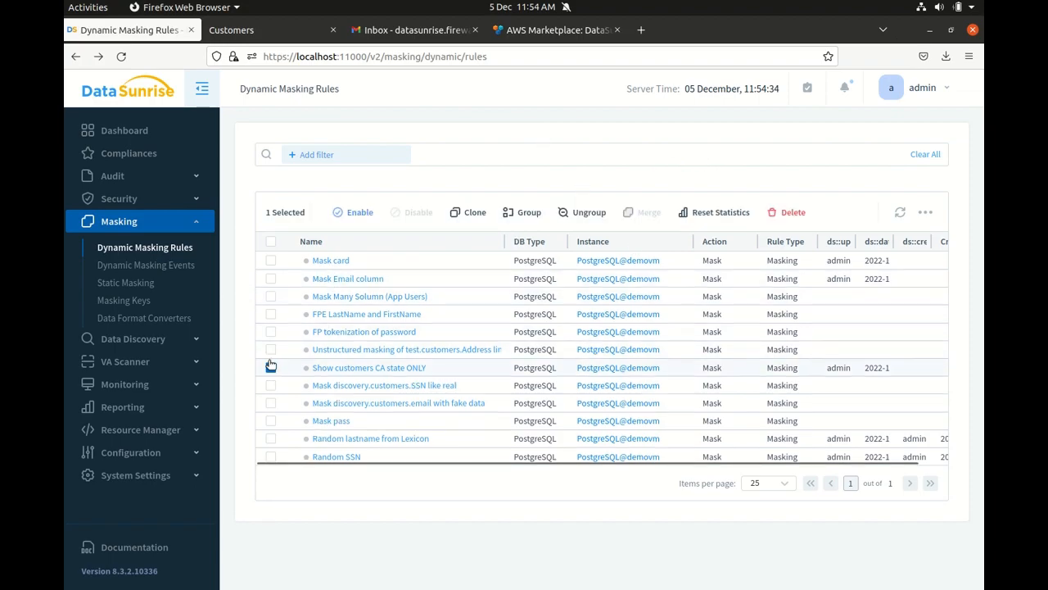
{"action": "left_click", "coordinate": [350, 213]}
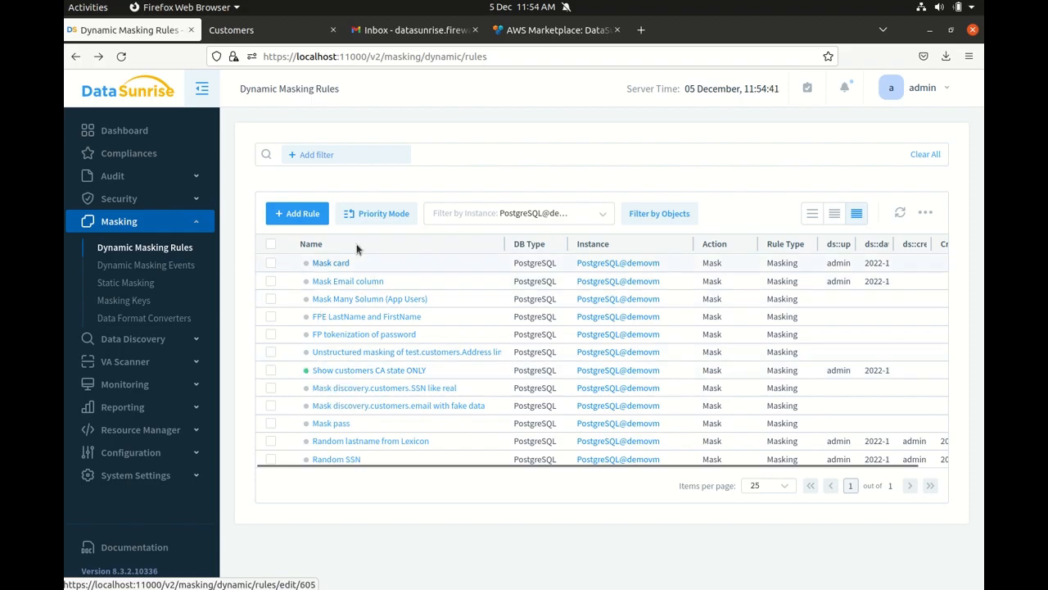
Switch to the Customers web application, check the logged-in user's e-mail and the listed states, and reload the customer list
{"action": "left_click", "coordinate": [227, 33]}
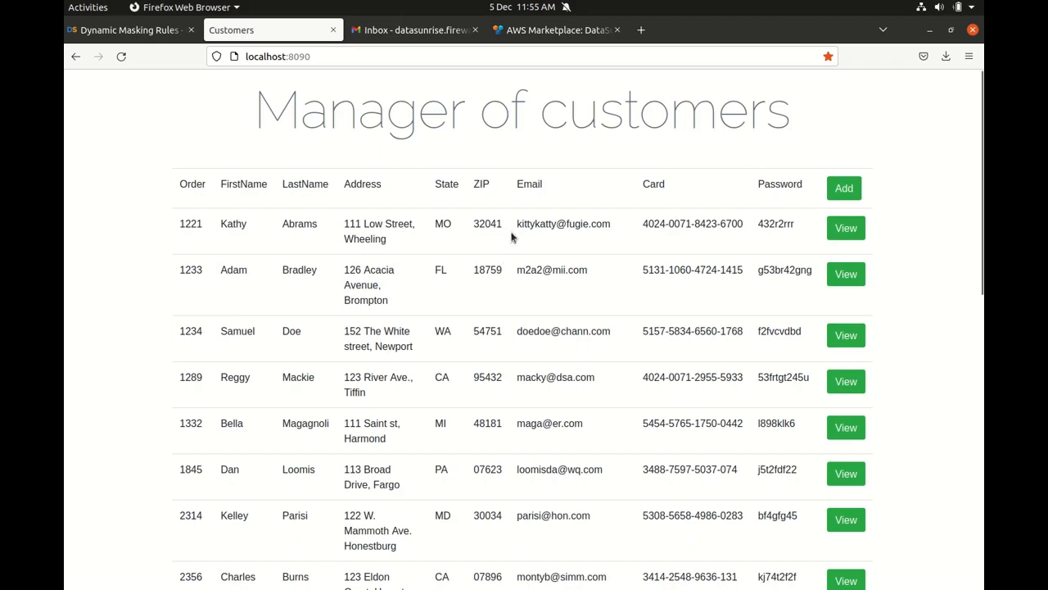
{"action": "left_click_drag", "start_coordinate": [516, 226], "coordinate": [609, 219]}
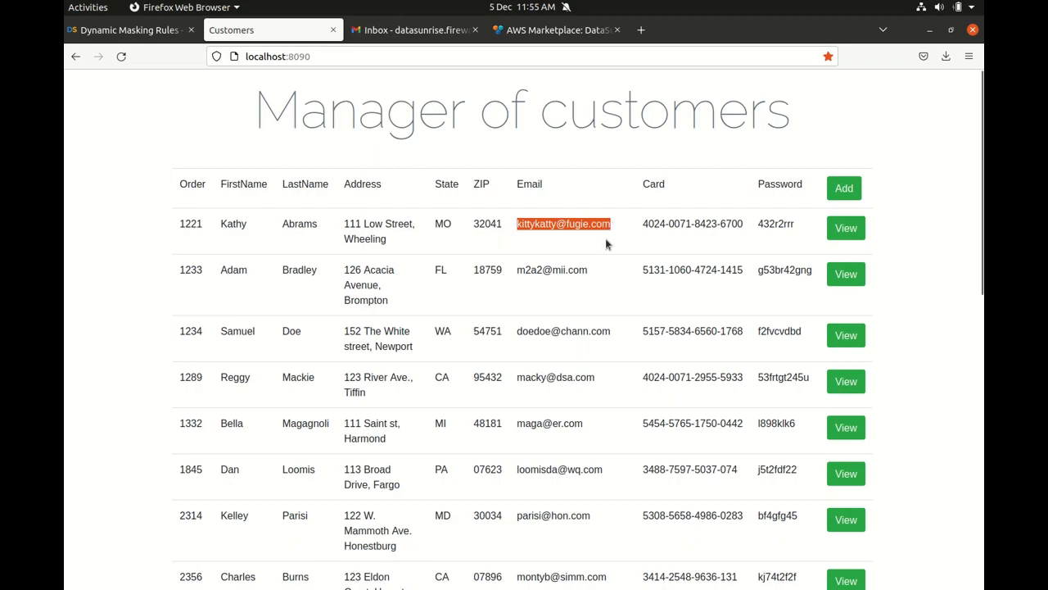
{"action": "left_click", "coordinate": [364, 371]}
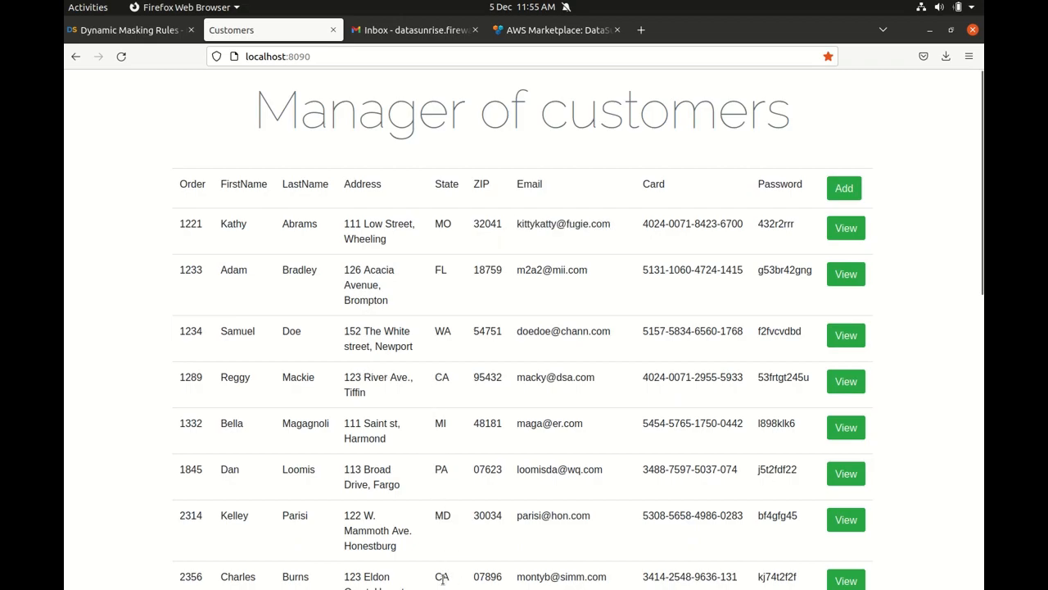
{"action": "left_click", "coordinate": [122, 58]}
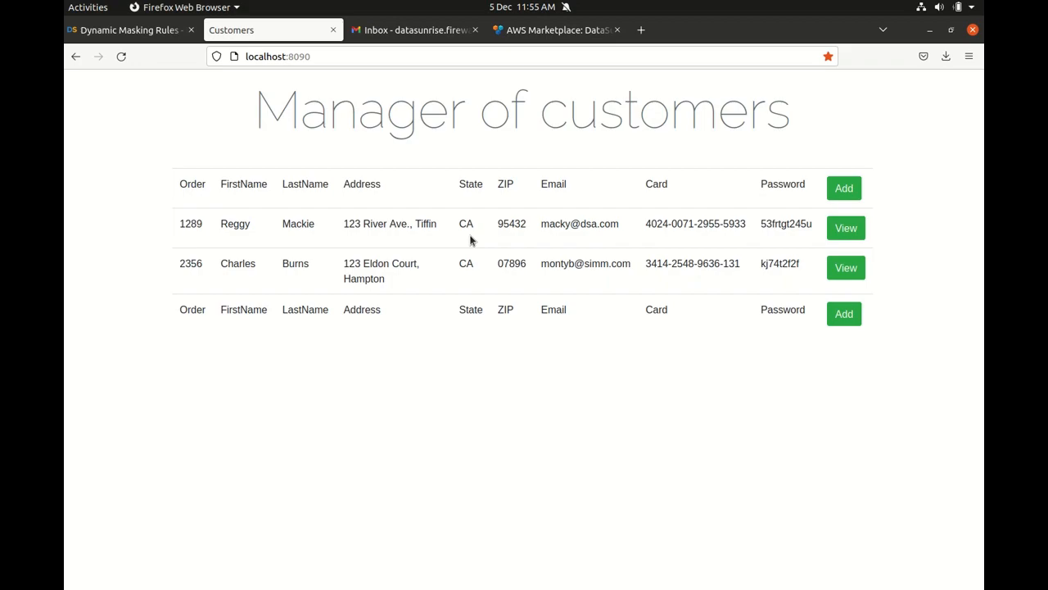
View the details of the second and first listed customers, returning to the customer list after each
{"action": "left_click", "coordinate": [854, 269]}
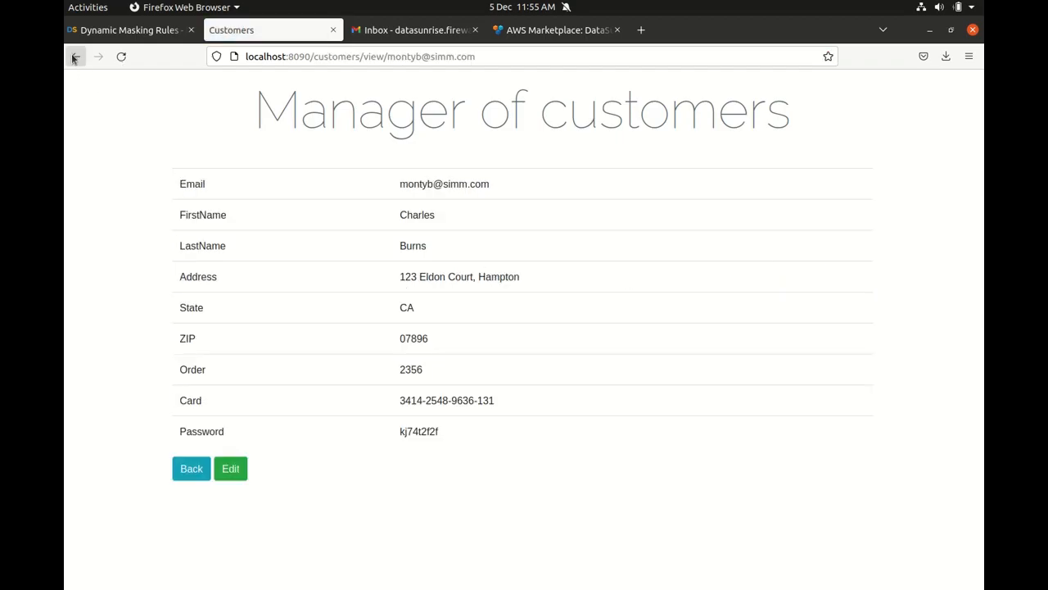
{"action": "left_click", "coordinate": [76, 56]}
{"action": "left_click", "coordinate": [846, 228]}
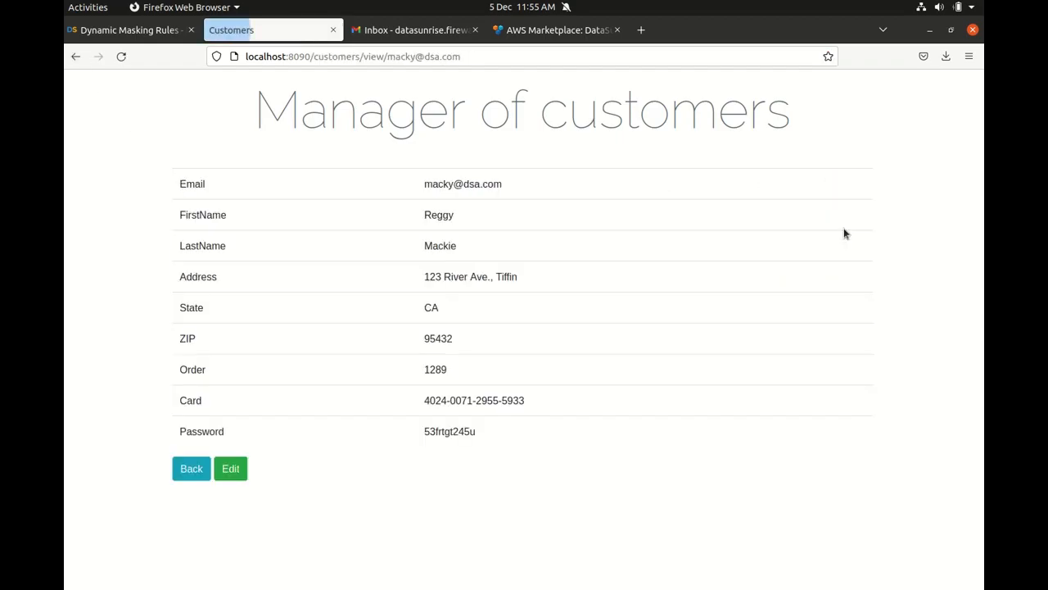
{"action": "left_click", "coordinate": [75, 57]}
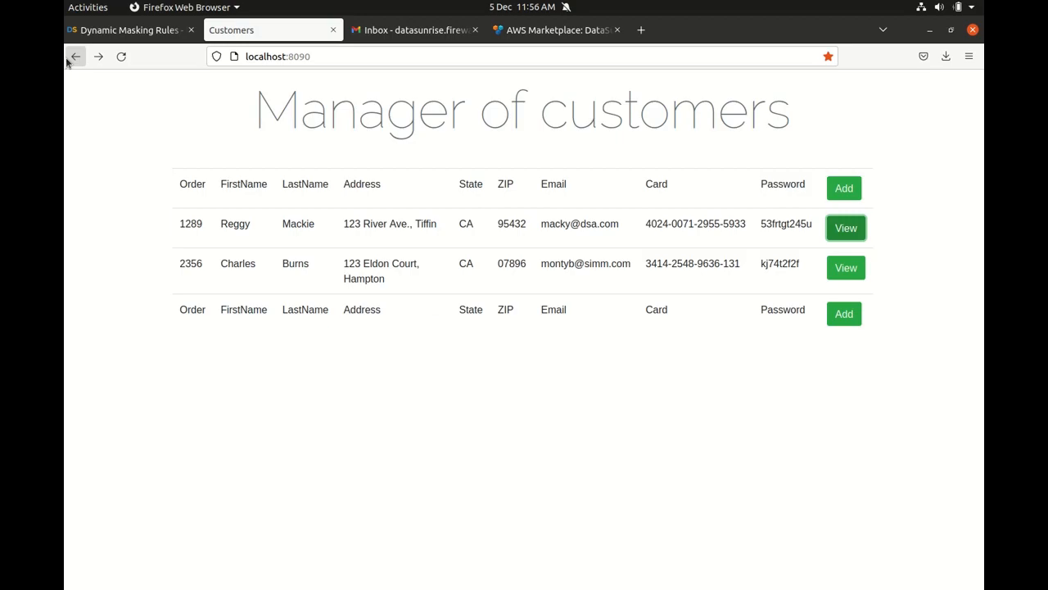
Return to DataSunrise, list the Dynamic Masking Events, widen the Query column and open the most recent event
{"action": "left_click", "coordinate": [137, 31]}
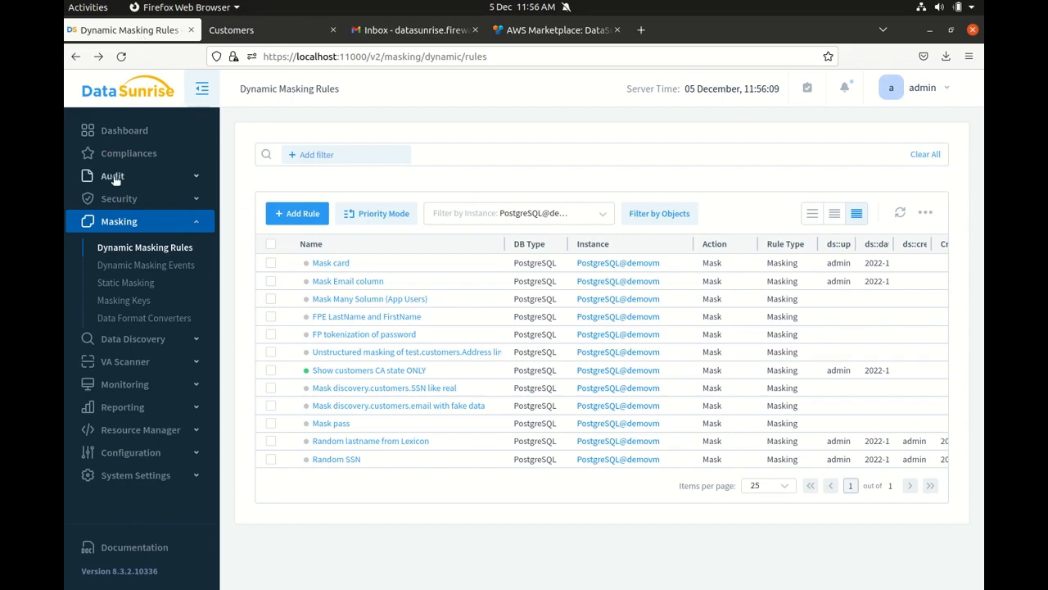
{"action": "left_click", "coordinate": [136, 267]}
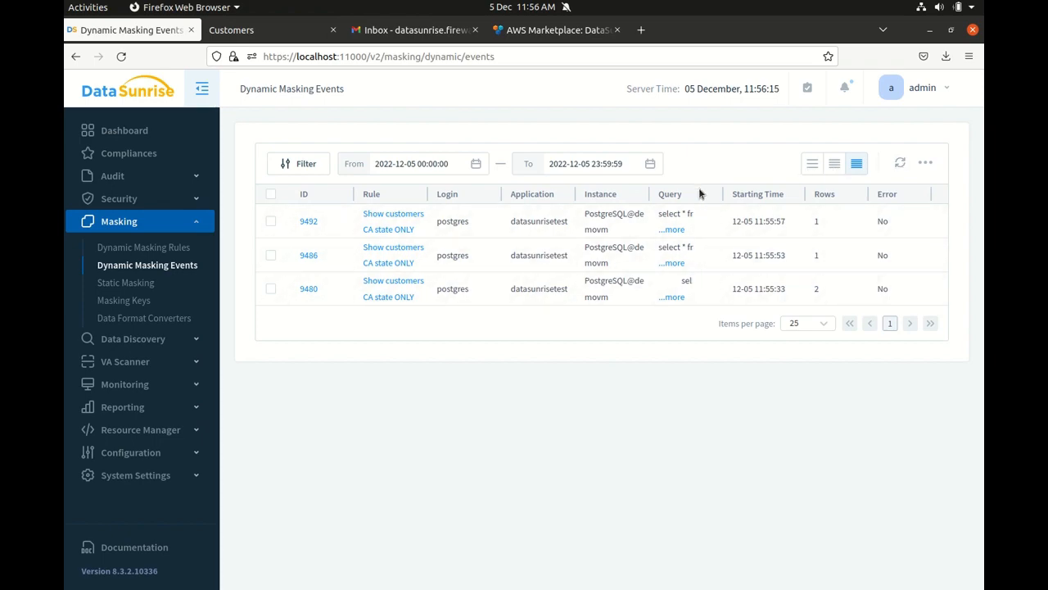
{"action": "left_click_drag", "start_coordinate": [724, 194], "coordinate": [769, 194]}
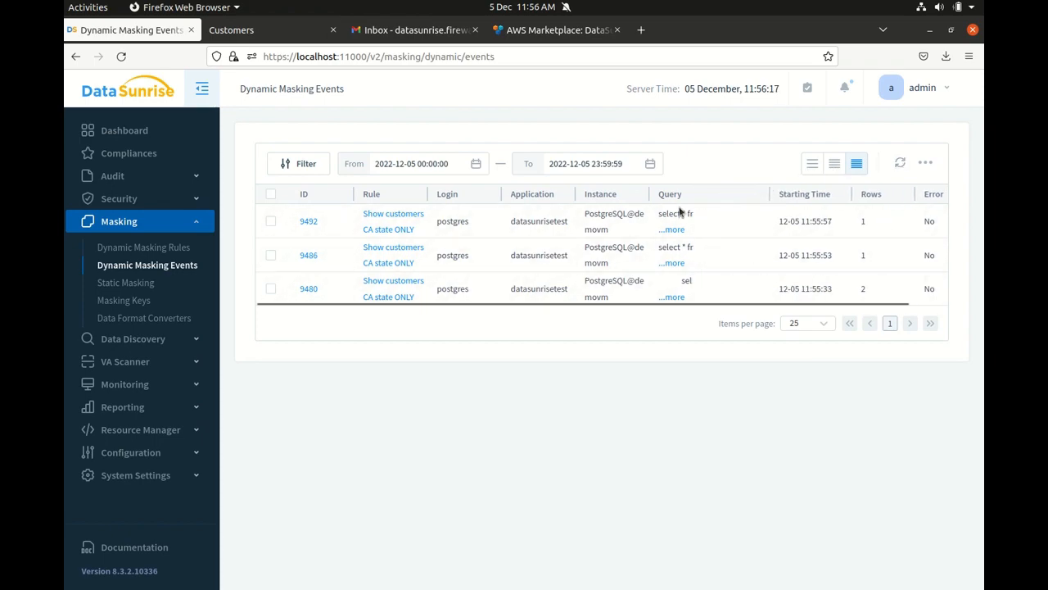
{"action": "left_click", "coordinate": [309, 222]}
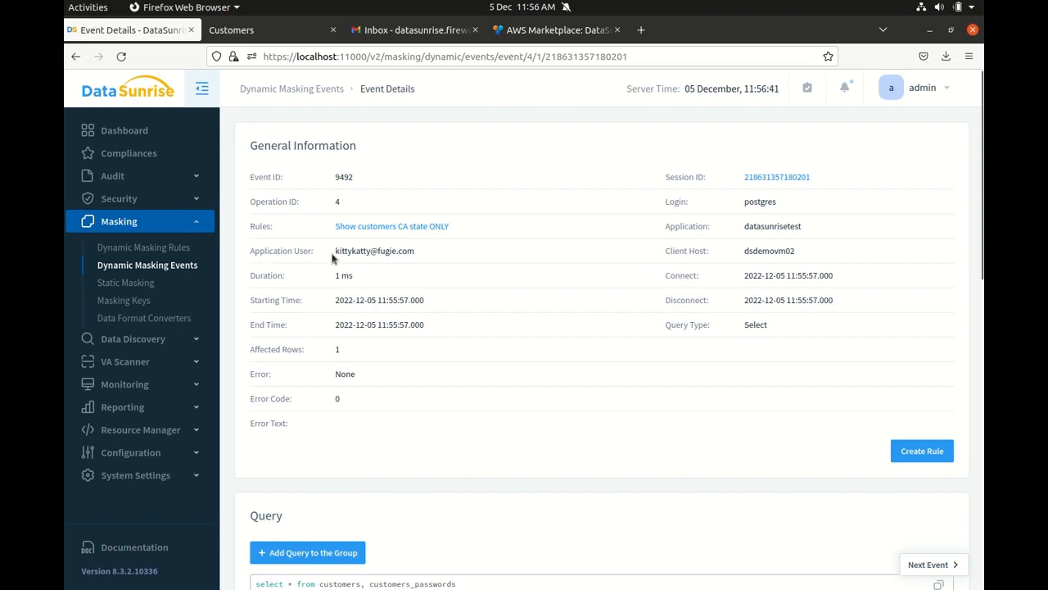
Examine the event's application user, executed query, involved database objects and query results
{"action": "left_click_drag", "start_coordinate": [335, 251], "coordinate": [416, 256]}
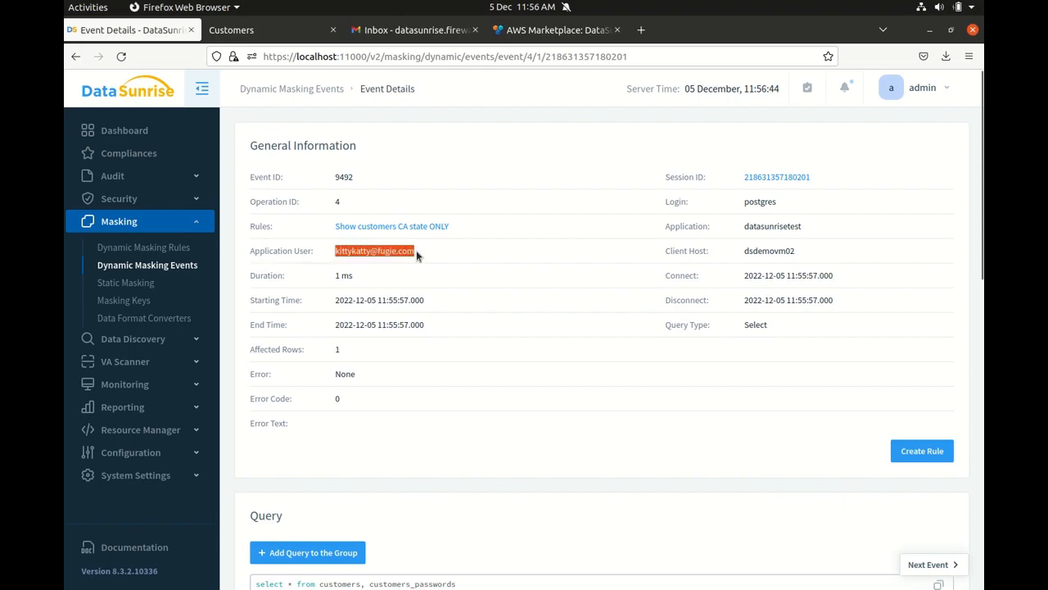
{"action": "left_click", "coordinate": [475, 257]}
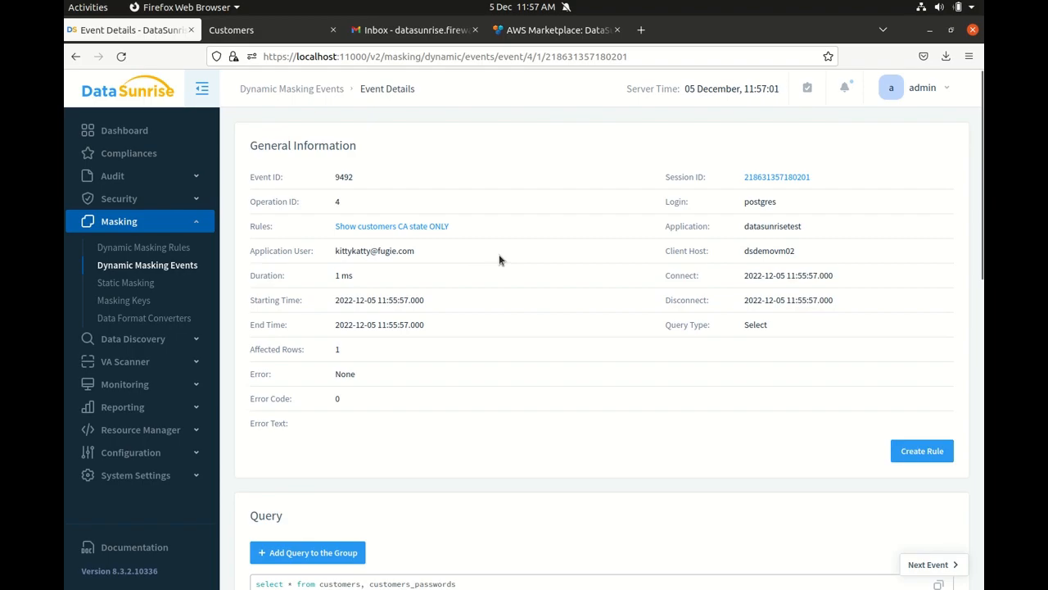
{"action": "scroll", "coordinate": [499, 257], "scroll_direction": "down", "scroll_amount": 3}
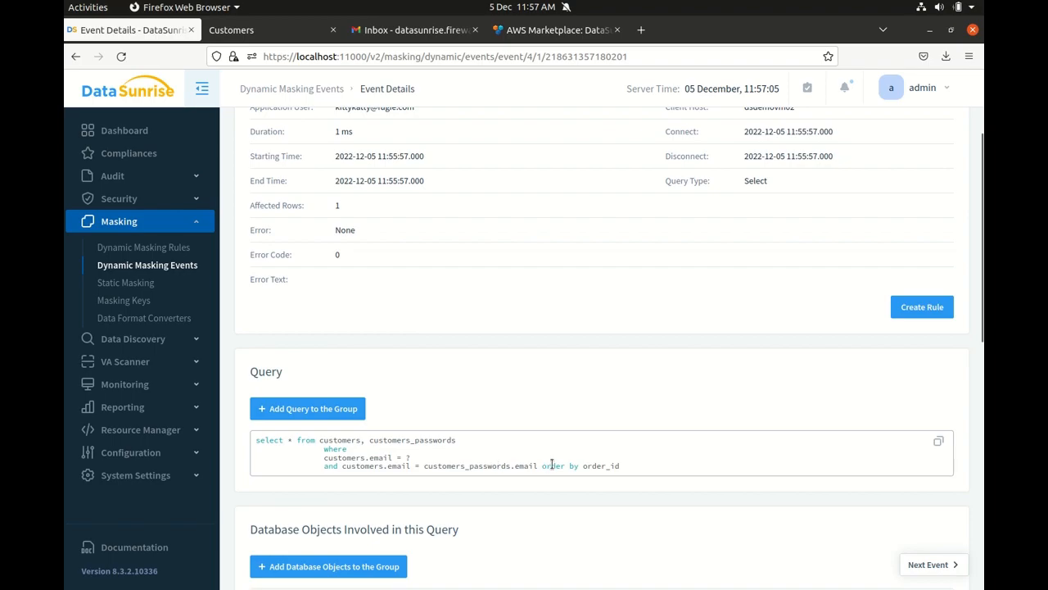
{"action": "scroll", "coordinate": [552, 469], "scroll_direction": "down", "scroll_amount": 6}
{"action": "scroll", "coordinate": [553, 468], "scroll_direction": "down", "scroll_amount": 6}
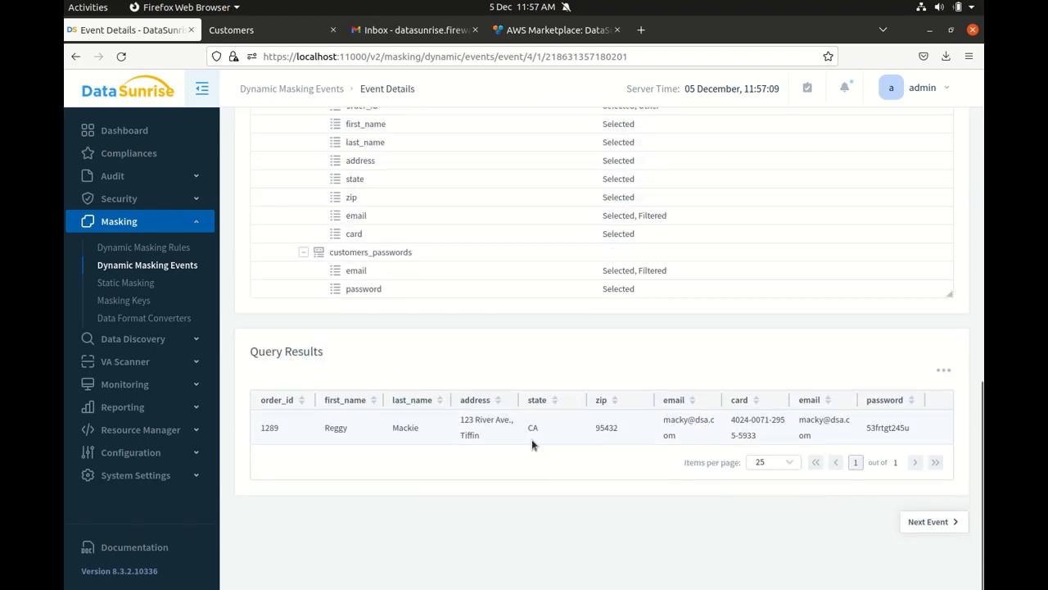
{"action": "scroll", "coordinate": [531, 443], "scroll_direction": "up", "scroll_amount": 12}
{"action": "scroll", "coordinate": [531, 445], "scroll_direction": "up", "scroll_amount": 3}
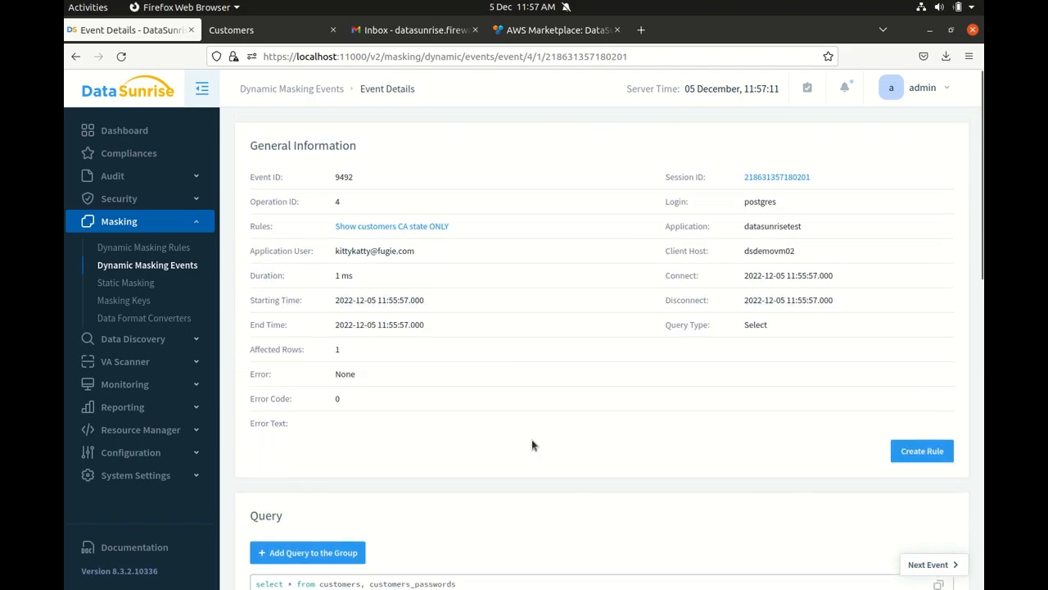